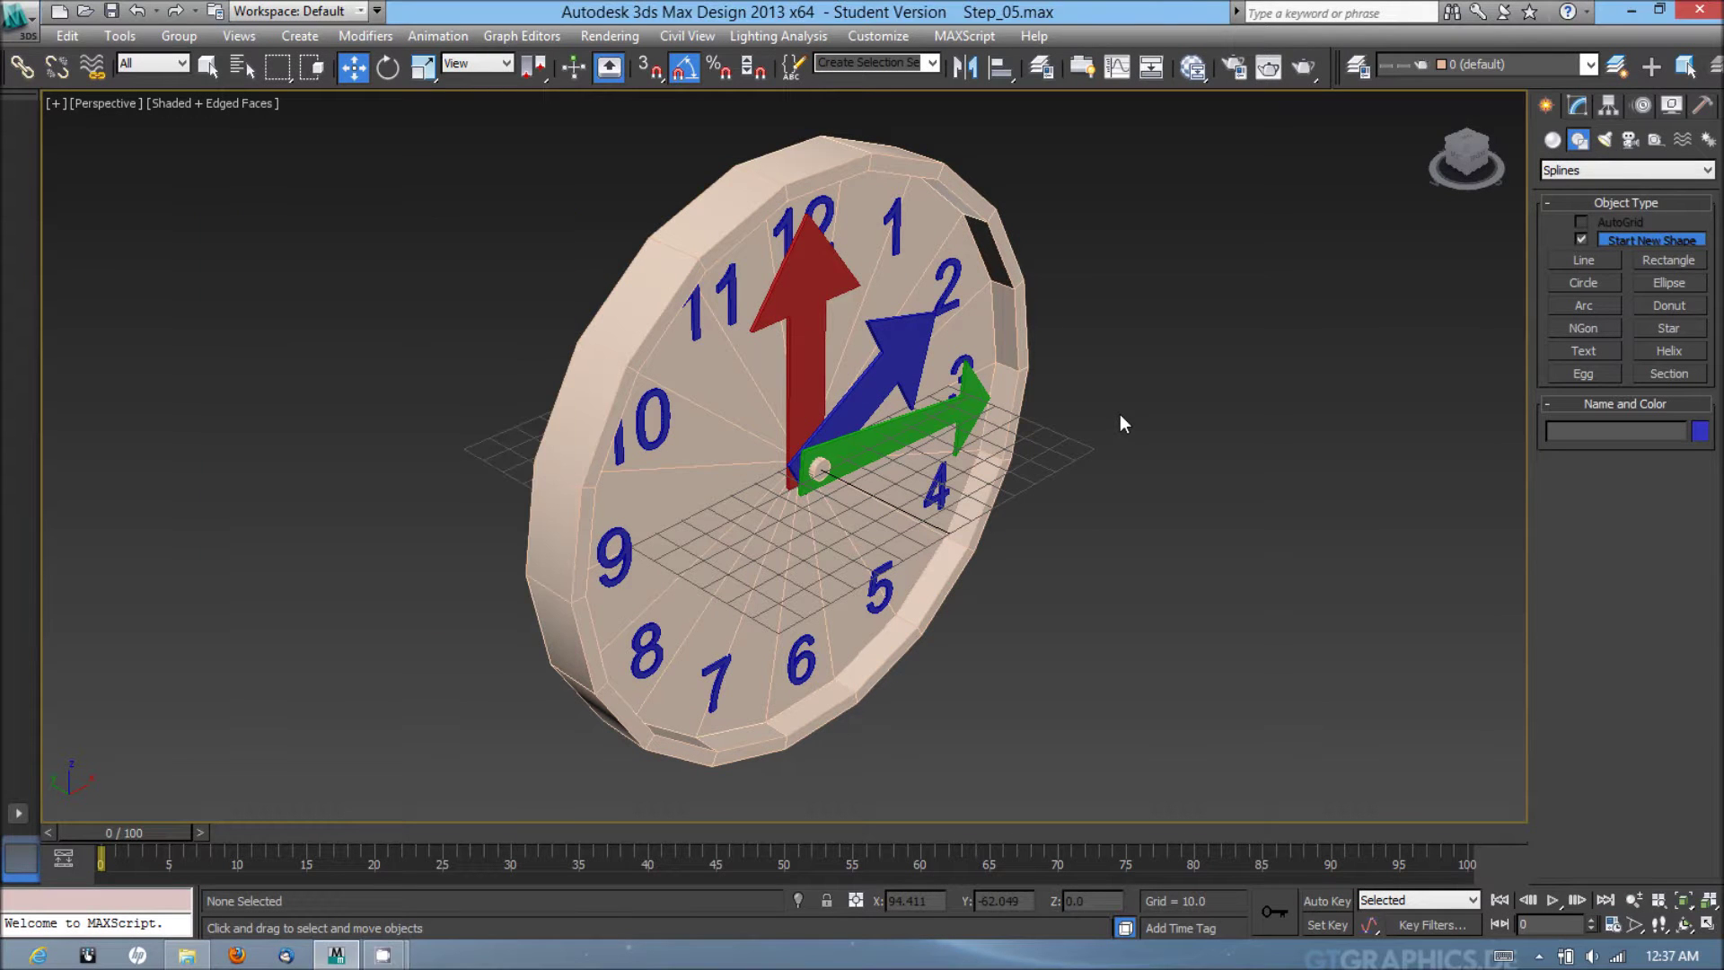
# - Select the ring of edges across the clock body's outer rim and connect them with one new edge loop
pyautogui.keyDown('alt'); pyautogui.moveTo(893, 485); pyautogui.dragTo(892, 247, button='middle'); pyautogui.keyUp('alt')
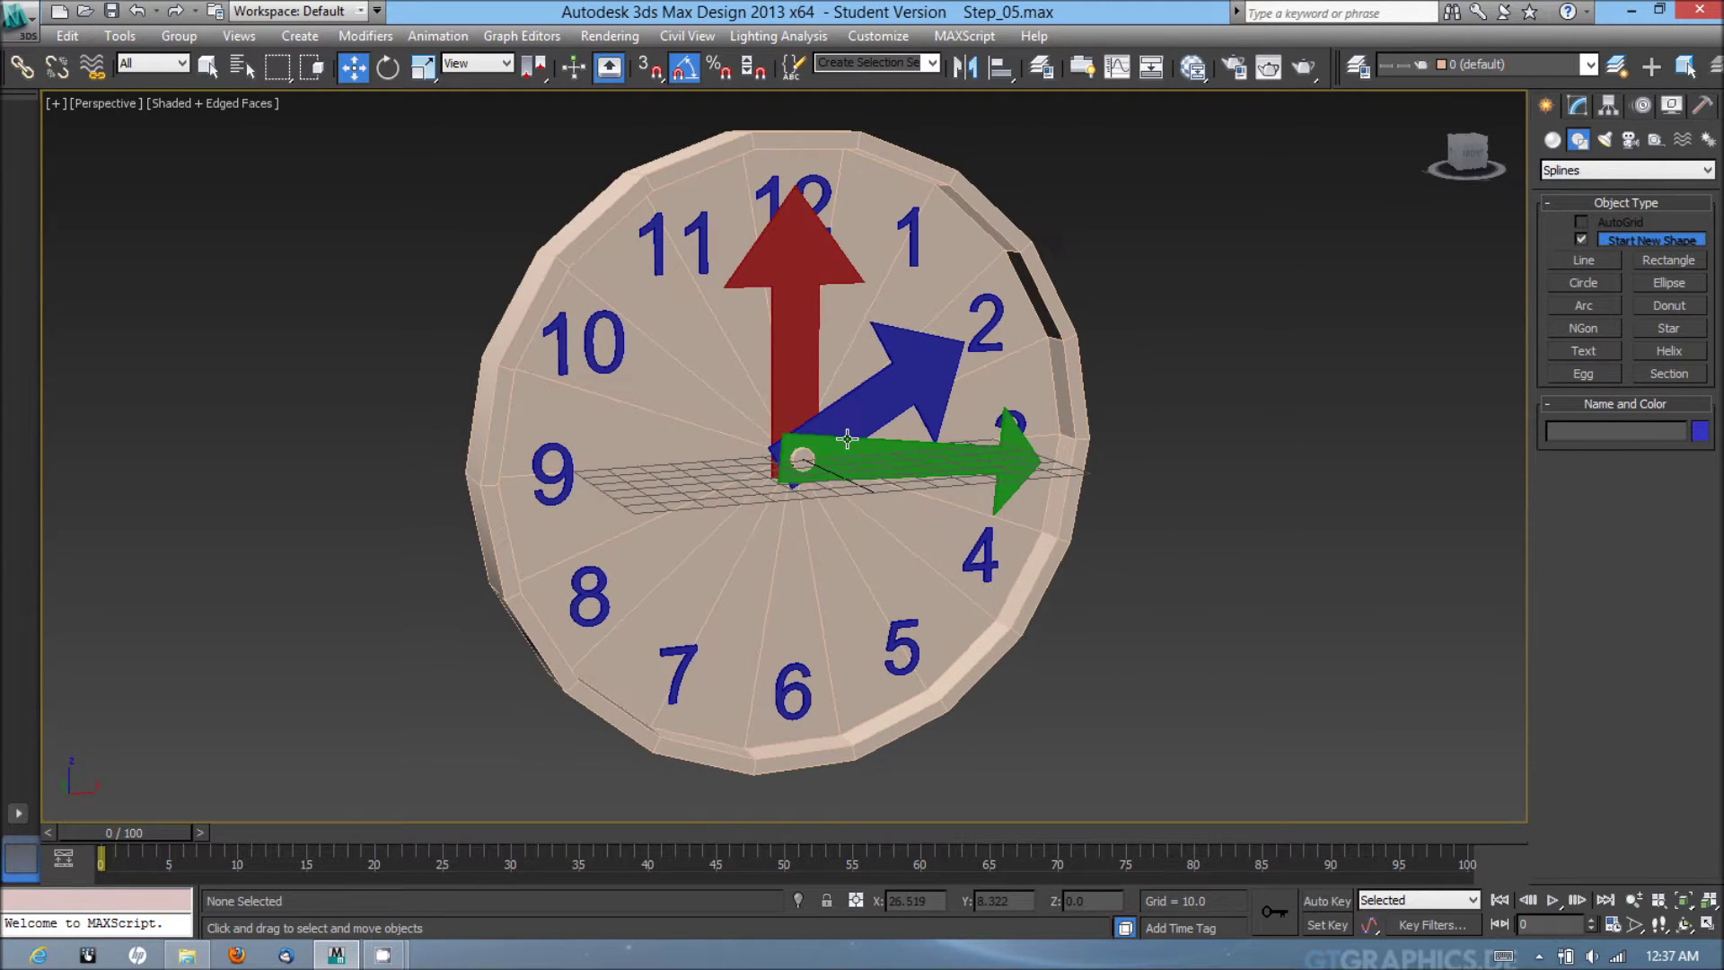
pyautogui.click(889, 189)
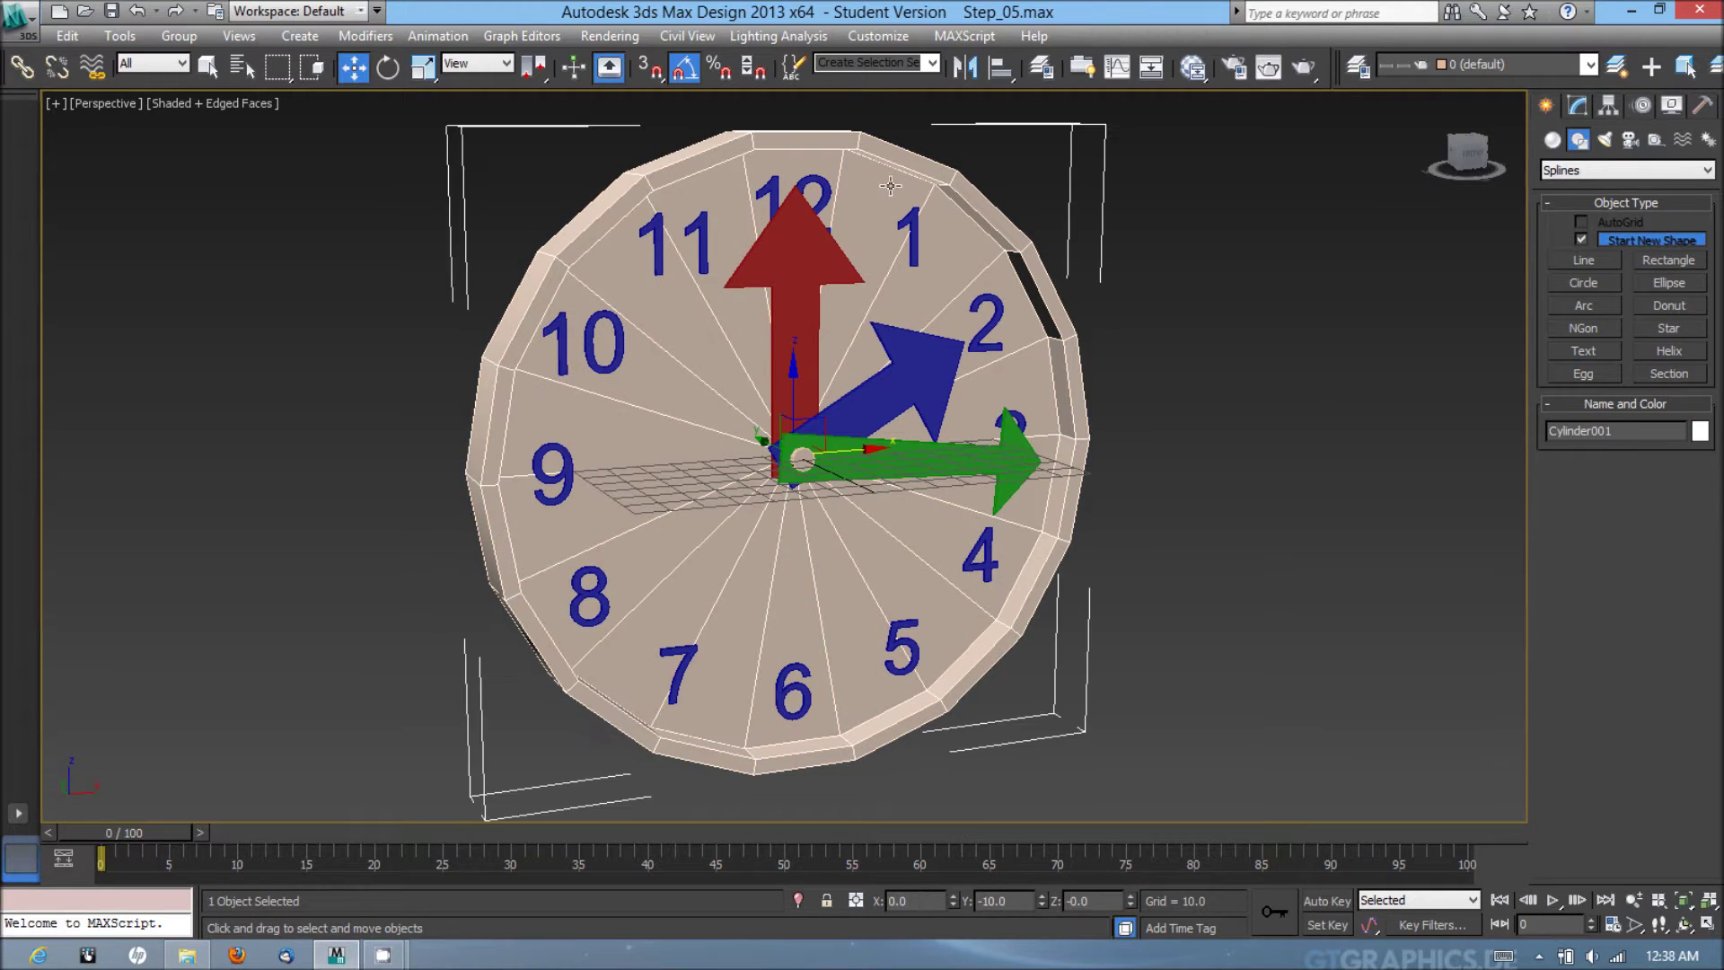
pyautogui.click(1582, 106)
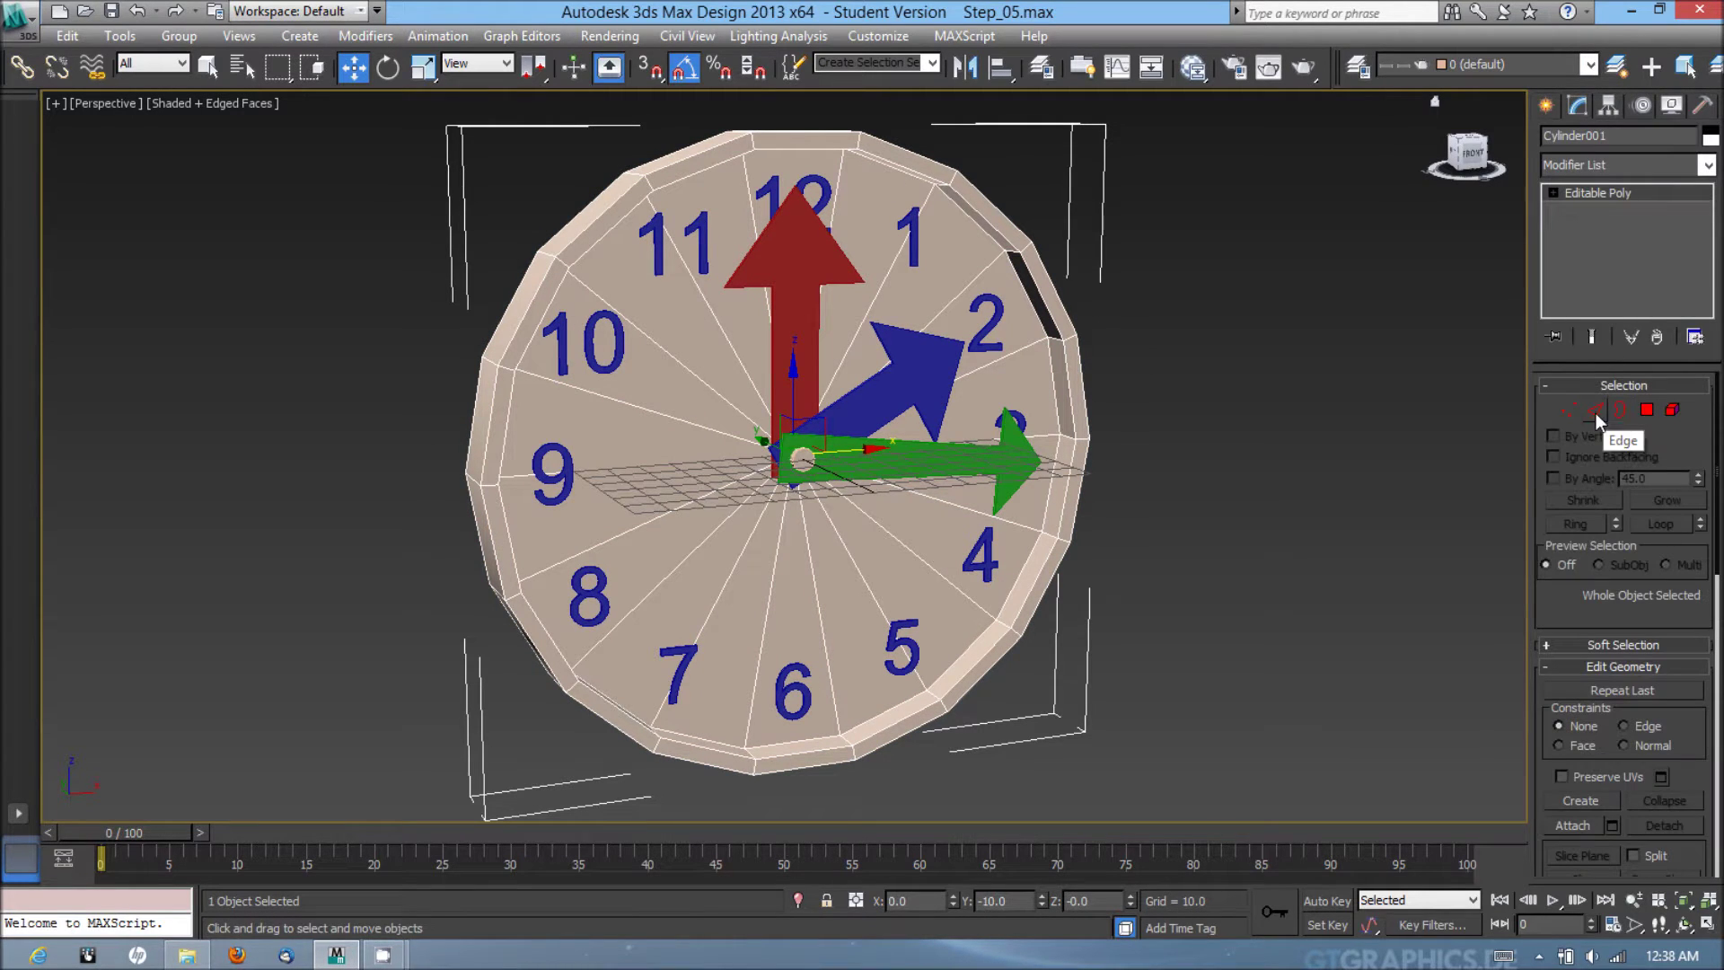
pyautogui.click(1594, 411)
pyautogui.keyDown('alt'); pyautogui.moveTo(377, 335); pyautogui.dragTo(755, 389, button='middle'); pyautogui.keyUp('alt')
pyautogui.click(755, 390)
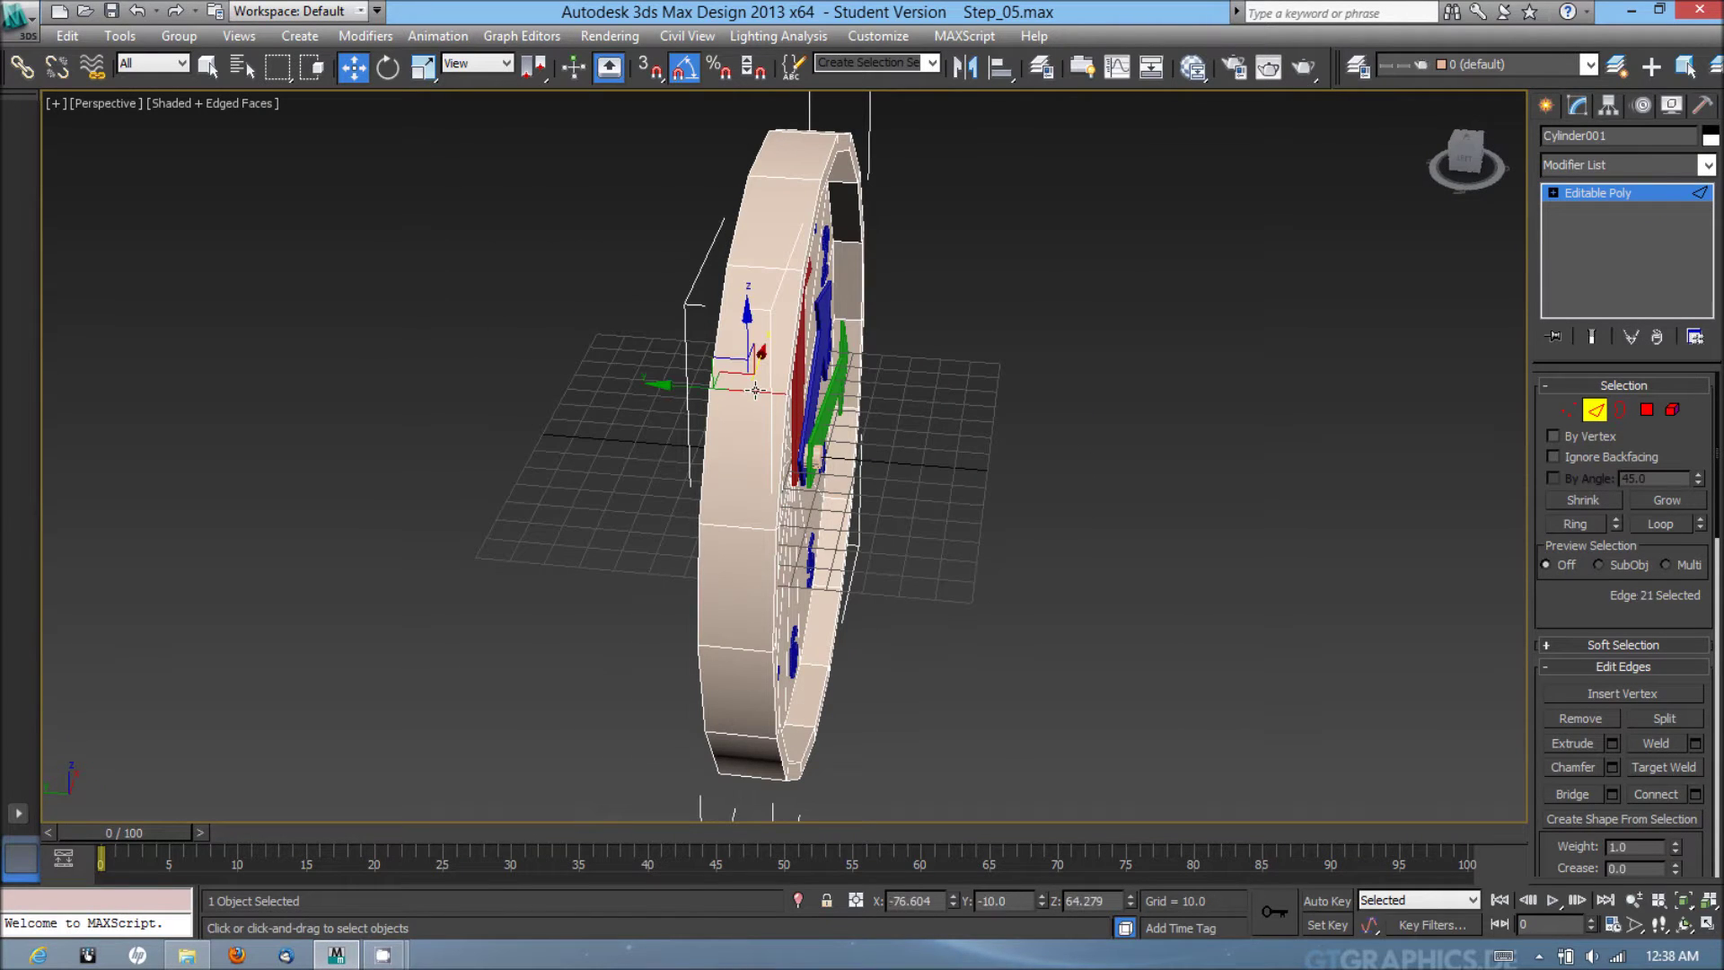
pyautogui.keyDown('alt'); pyautogui.moveTo(709, 480); pyautogui.dragTo(801, 305, button='middle'); pyautogui.keyUp('alt')
pyautogui.keyDown('shift'); pyautogui.click(823, 280); pyautogui.keyUp('shift')
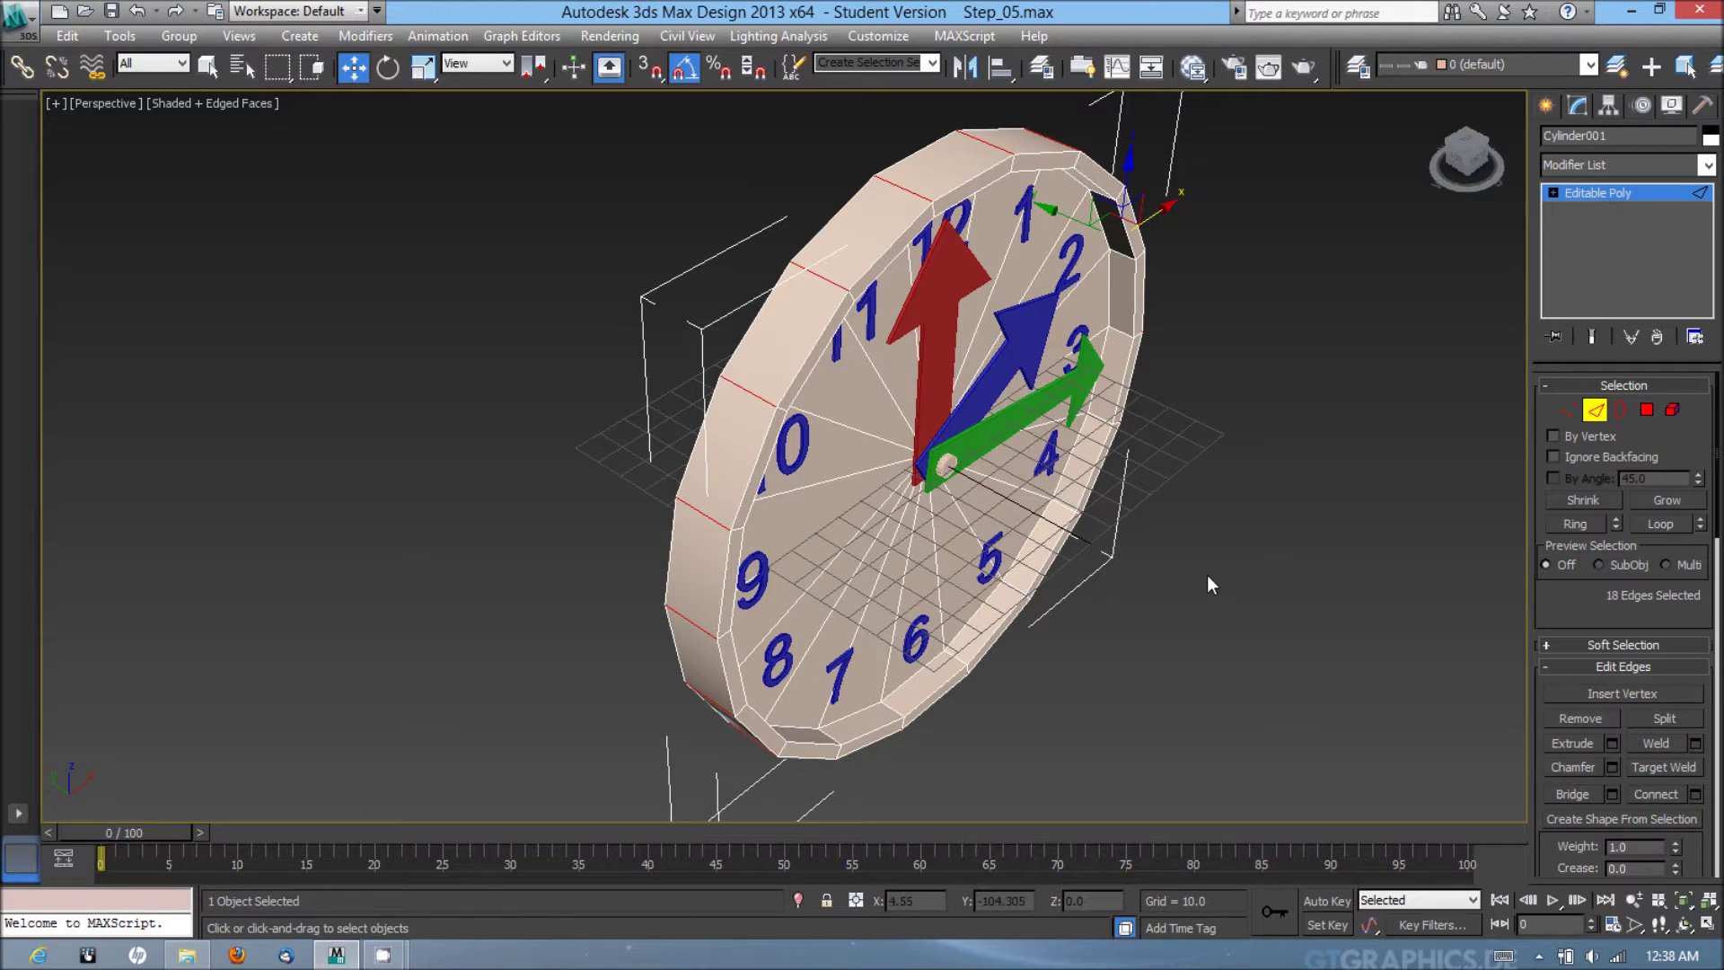
pyautogui.click(1673, 794)
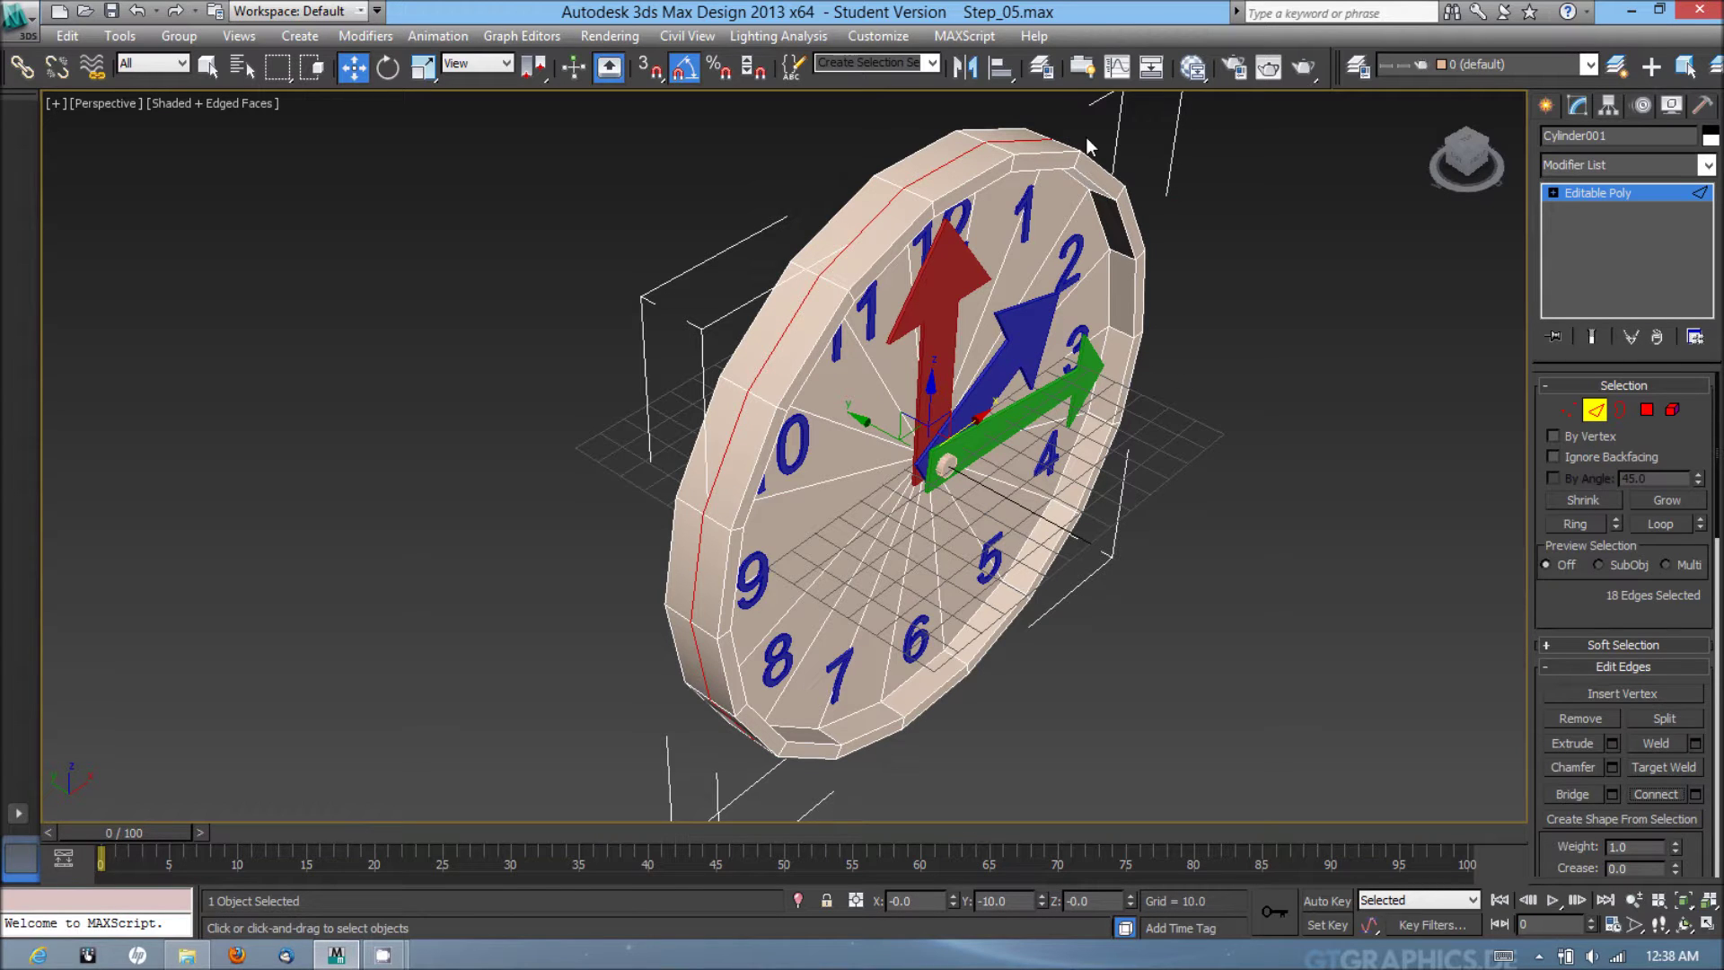
pyautogui.keyDown('alt'); pyautogui.moveTo(644, 363); pyautogui.dragTo(911, 421, button='middle'); pyautogui.keyUp('alt')
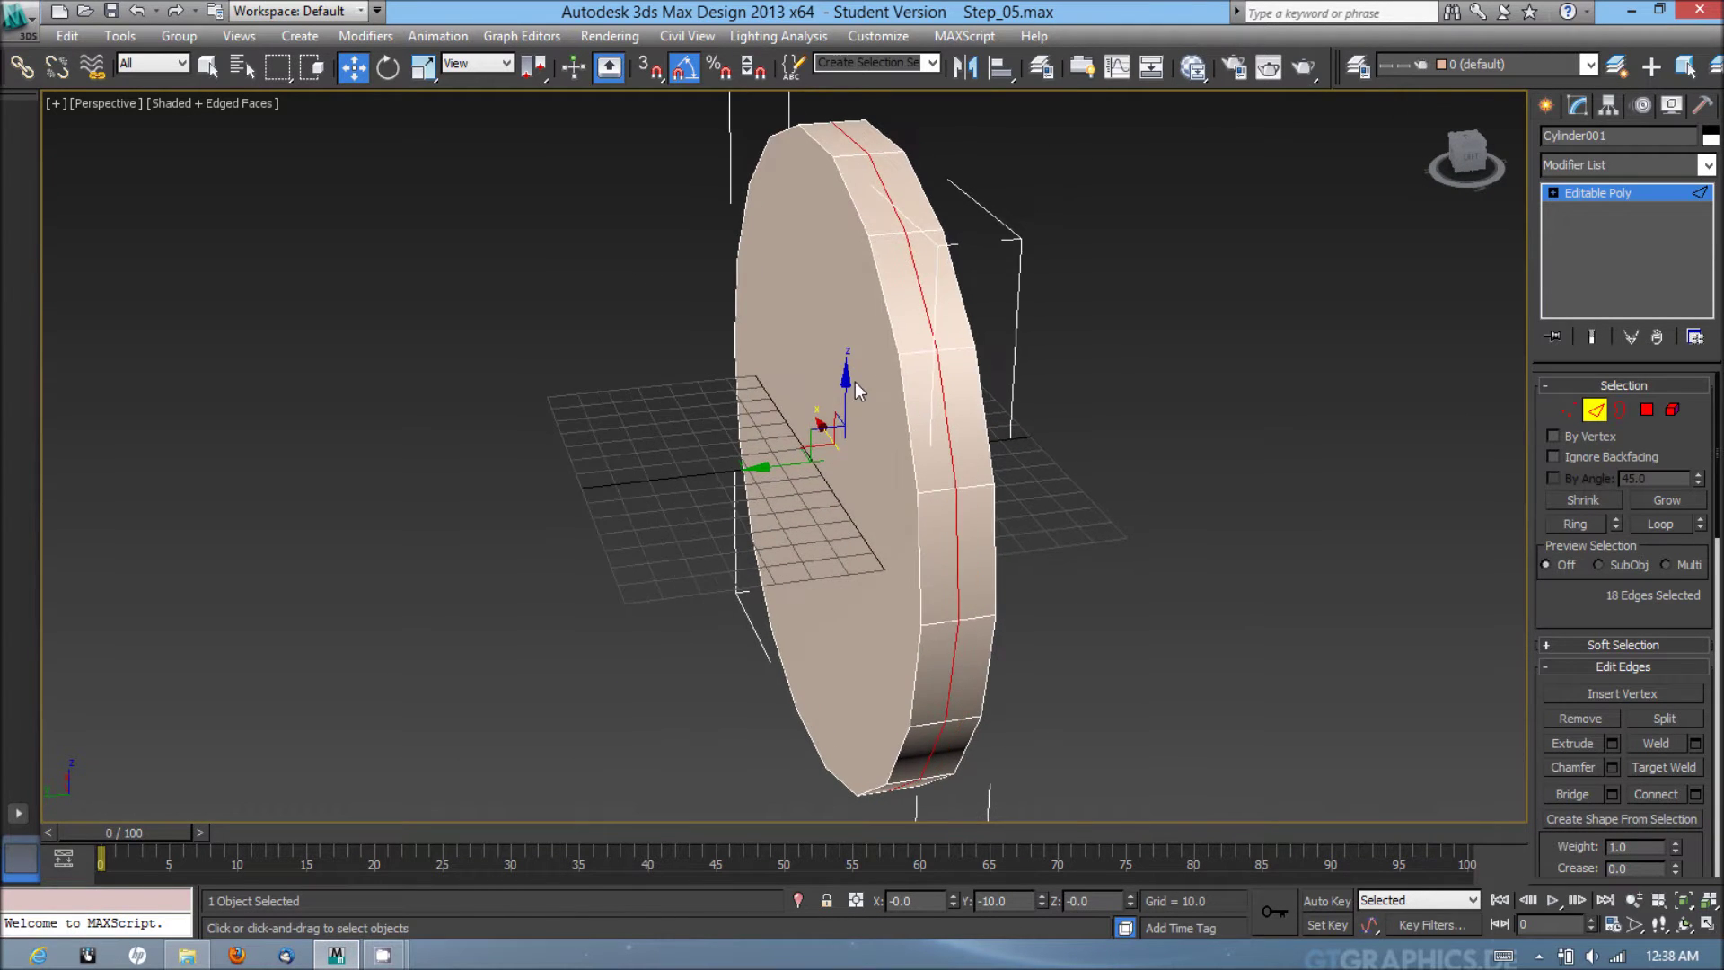
pyautogui.scroll(2, 855, 381)
pyautogui.scroll(-2, 855, 381)
pyautogui.click(909, 414)
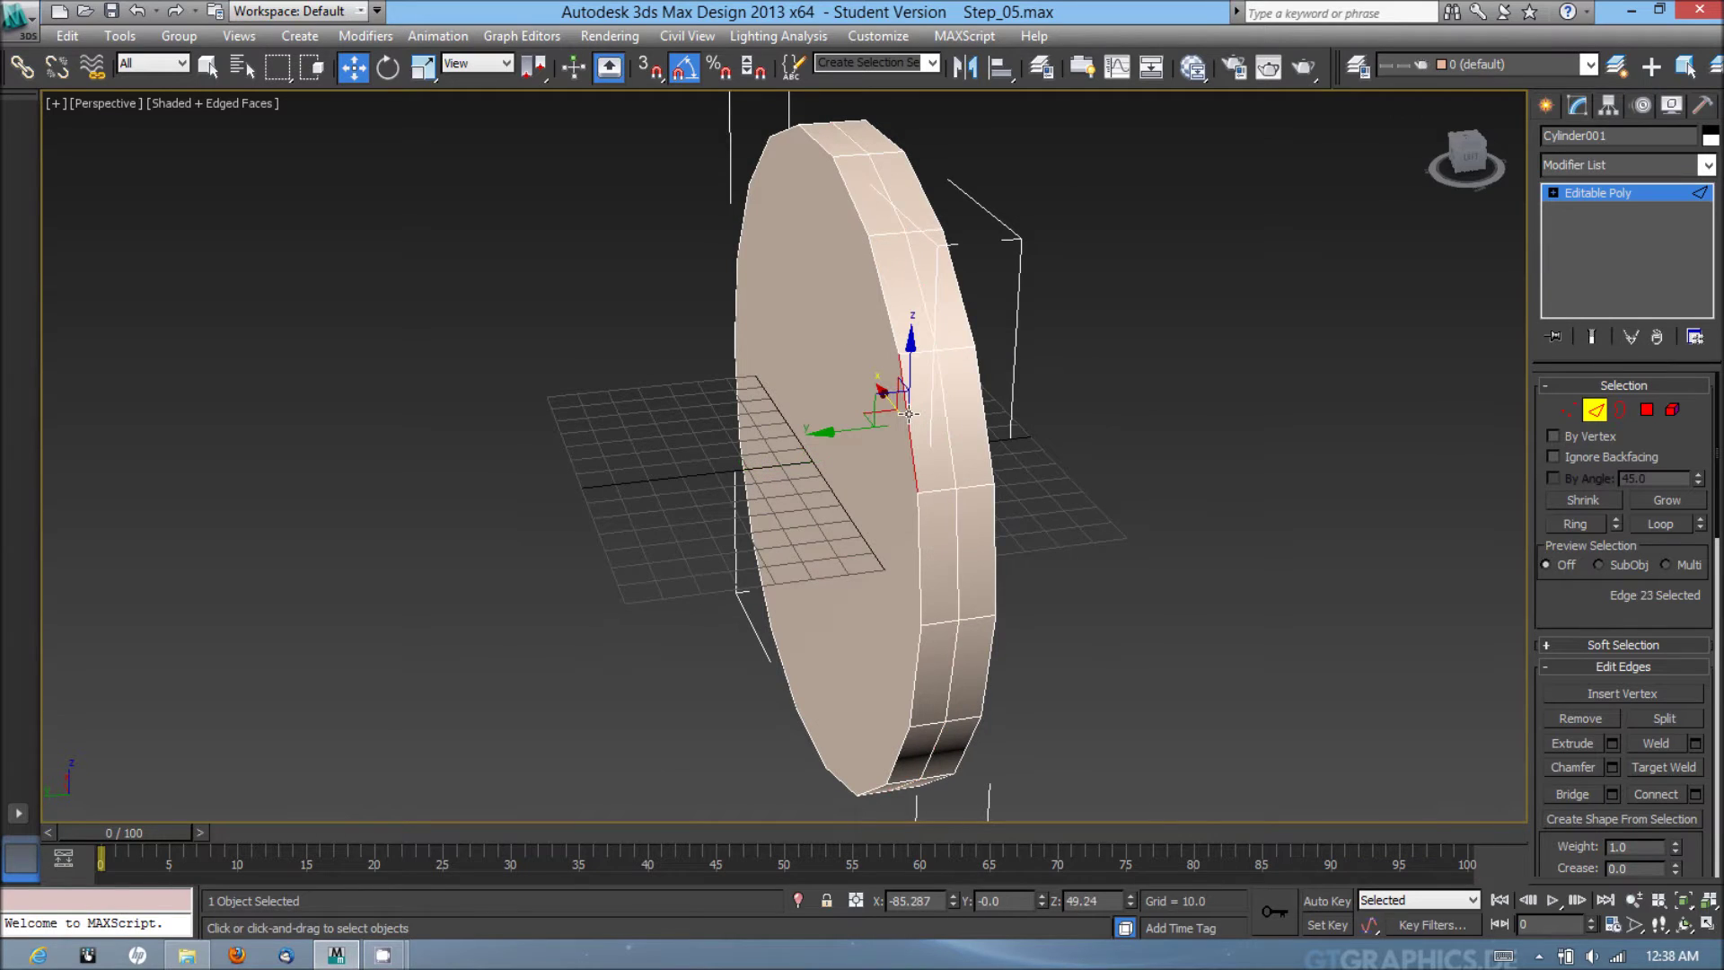
pyautogui.keyDown('ctrl'); pyautogui.click(887, 301); pyautogui.keyUp('ctrl')
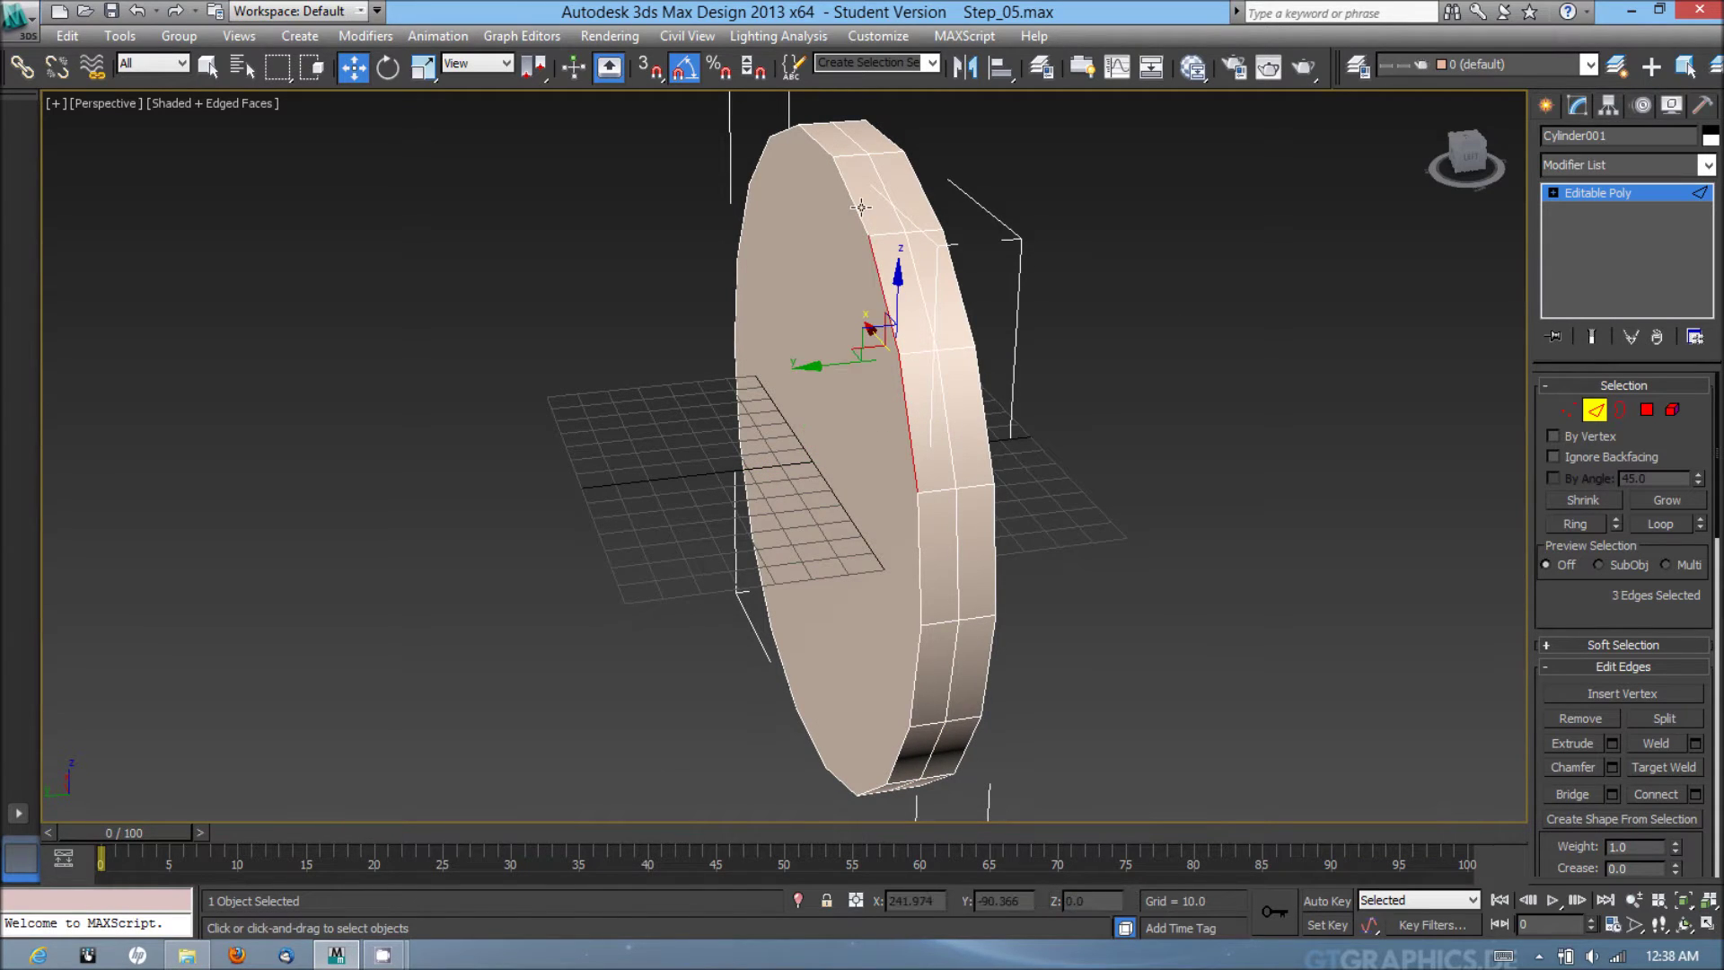
pyautogui.keyDown('ctrl'); pyautogui.click(864, 238); pyautogui.keyUp('ctrl')
pyautogui.keyDown('ctrl'); pyautogui.click(849, 193); pyautogui.keyUp('ctrl')
pyautogui.click(1026, 308)
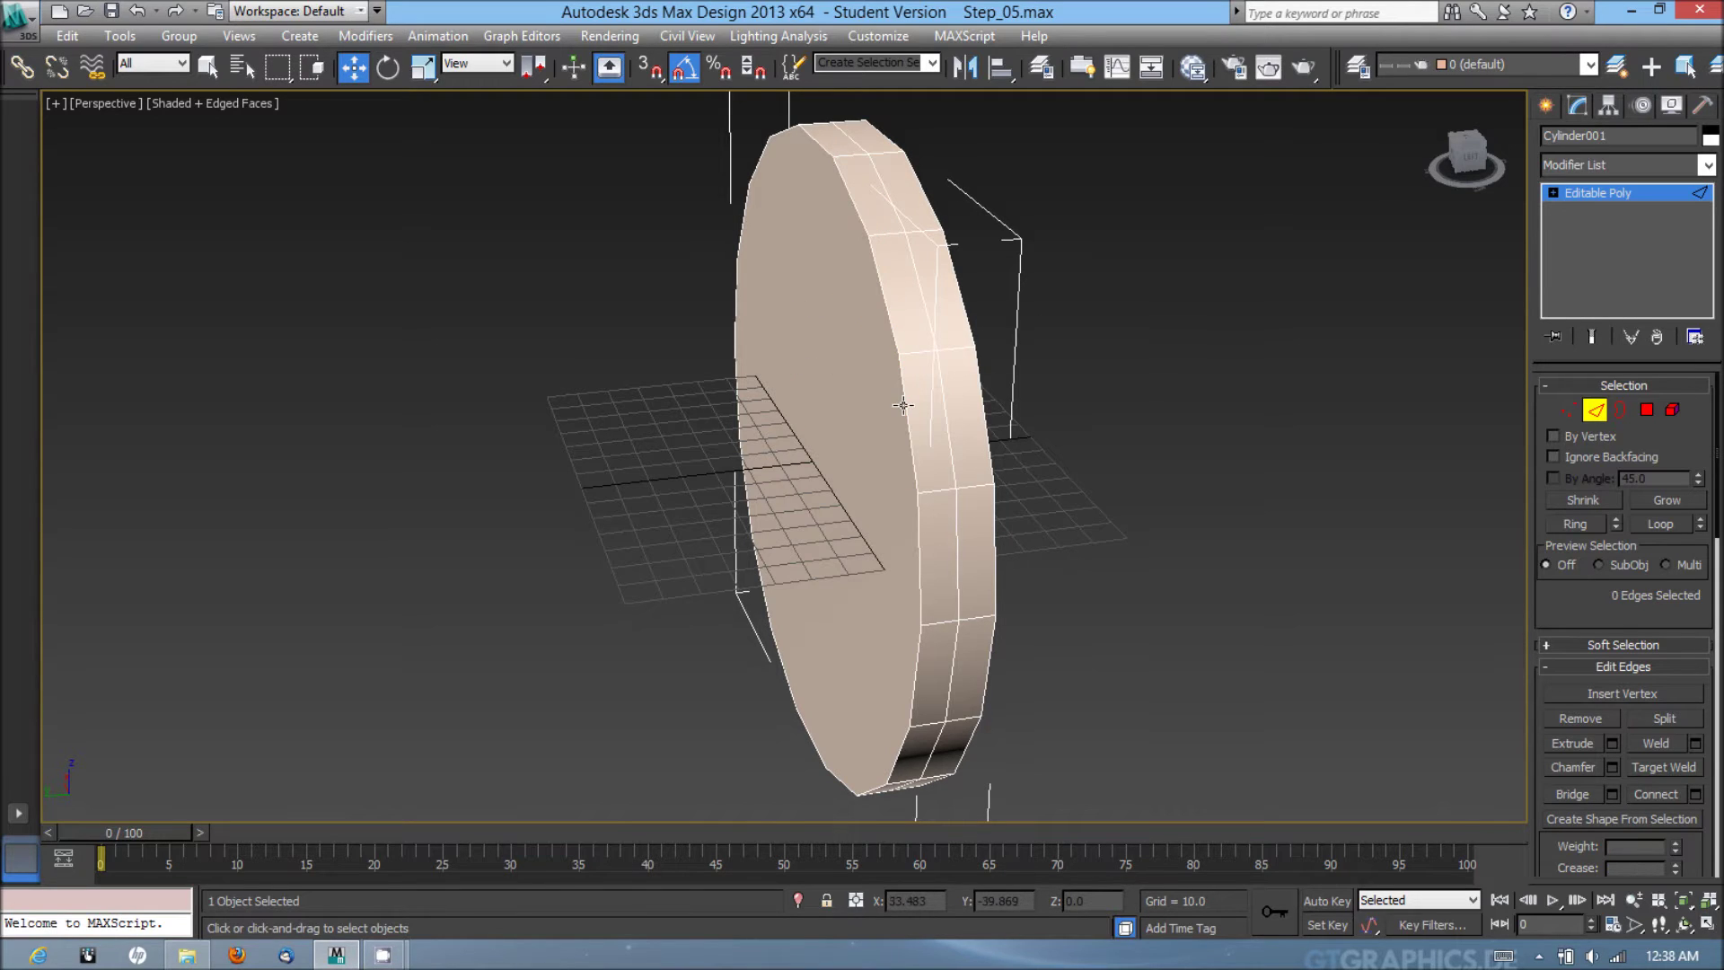
# - Select the six adjoining perimeter edges along the upper part of the clock body's back face
pyautogui.click(905, 408)
pyautogui.keyDown('ctrl'); pyautogui.click(883, 292); pyautogui.keyUp('ctrl')
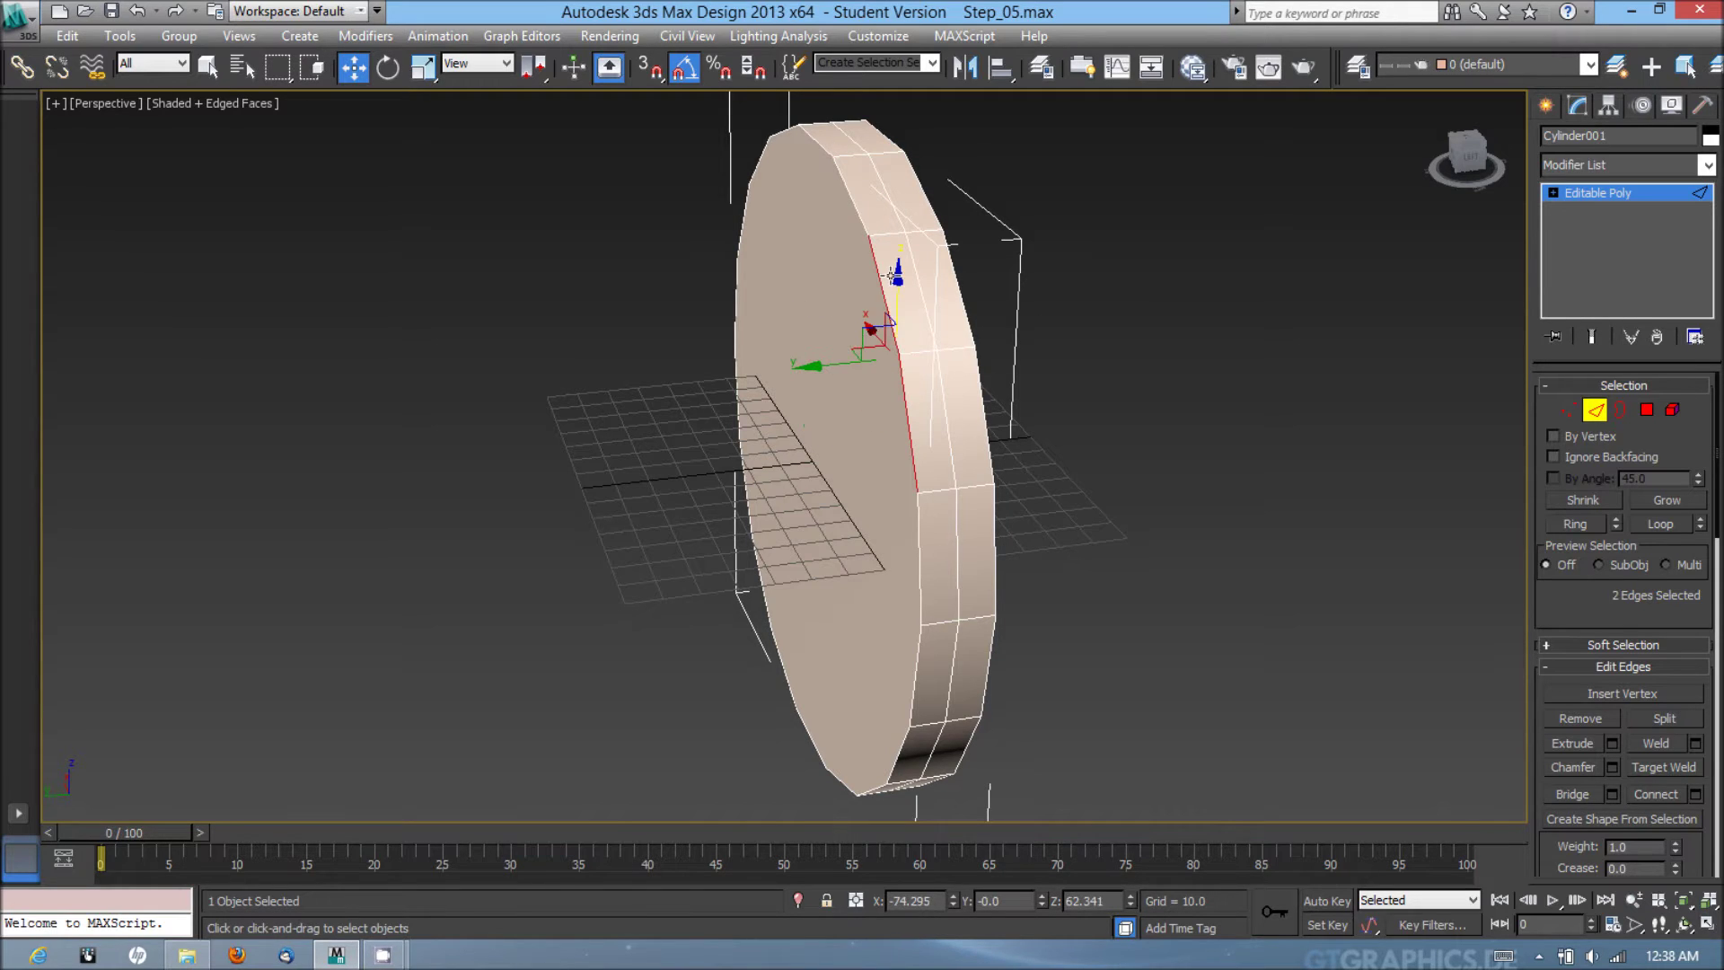
pyautogui.keyDown('ctrl'); pyautogui.click(855, 209); pyautogui.keyUp('ctrl')
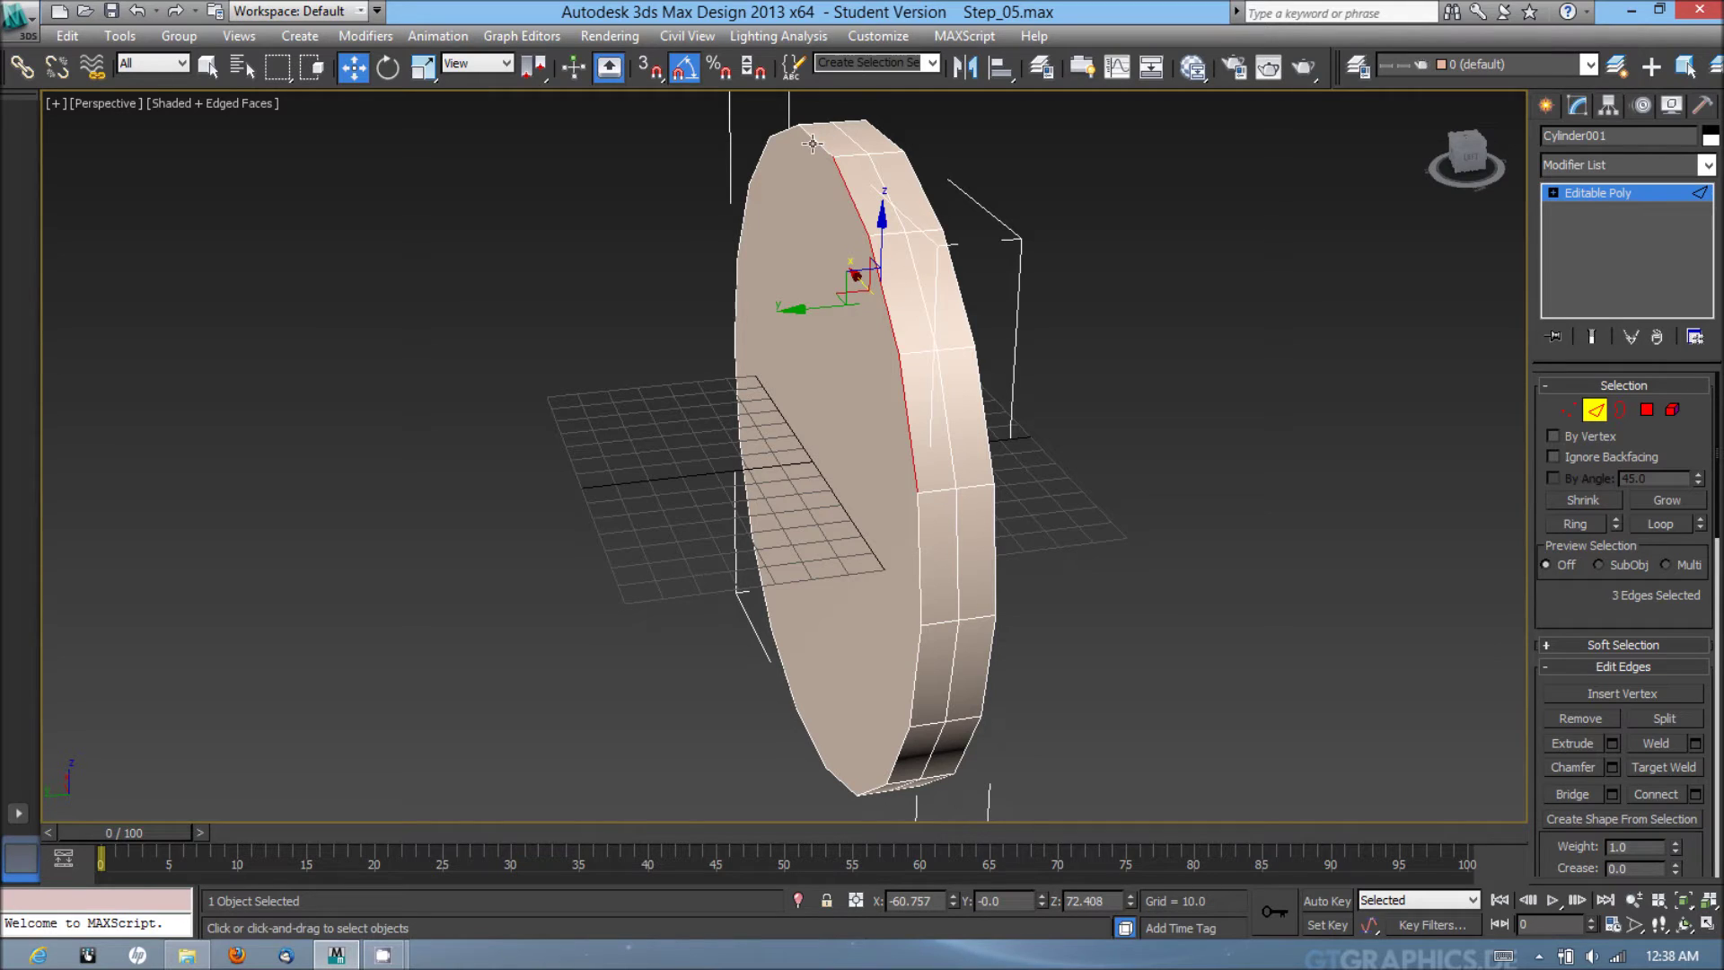
pyautogui.keyDown('ctrl'); pyautogui.click(817, 140); pyautogui.keyUp('ctrl')
pyautogui.keyDown('alt'); pyautogui.moveTo(772, 233); pyautogui.dragTo(951, 222, button='middle'); pyautogui.keyUp('alt')
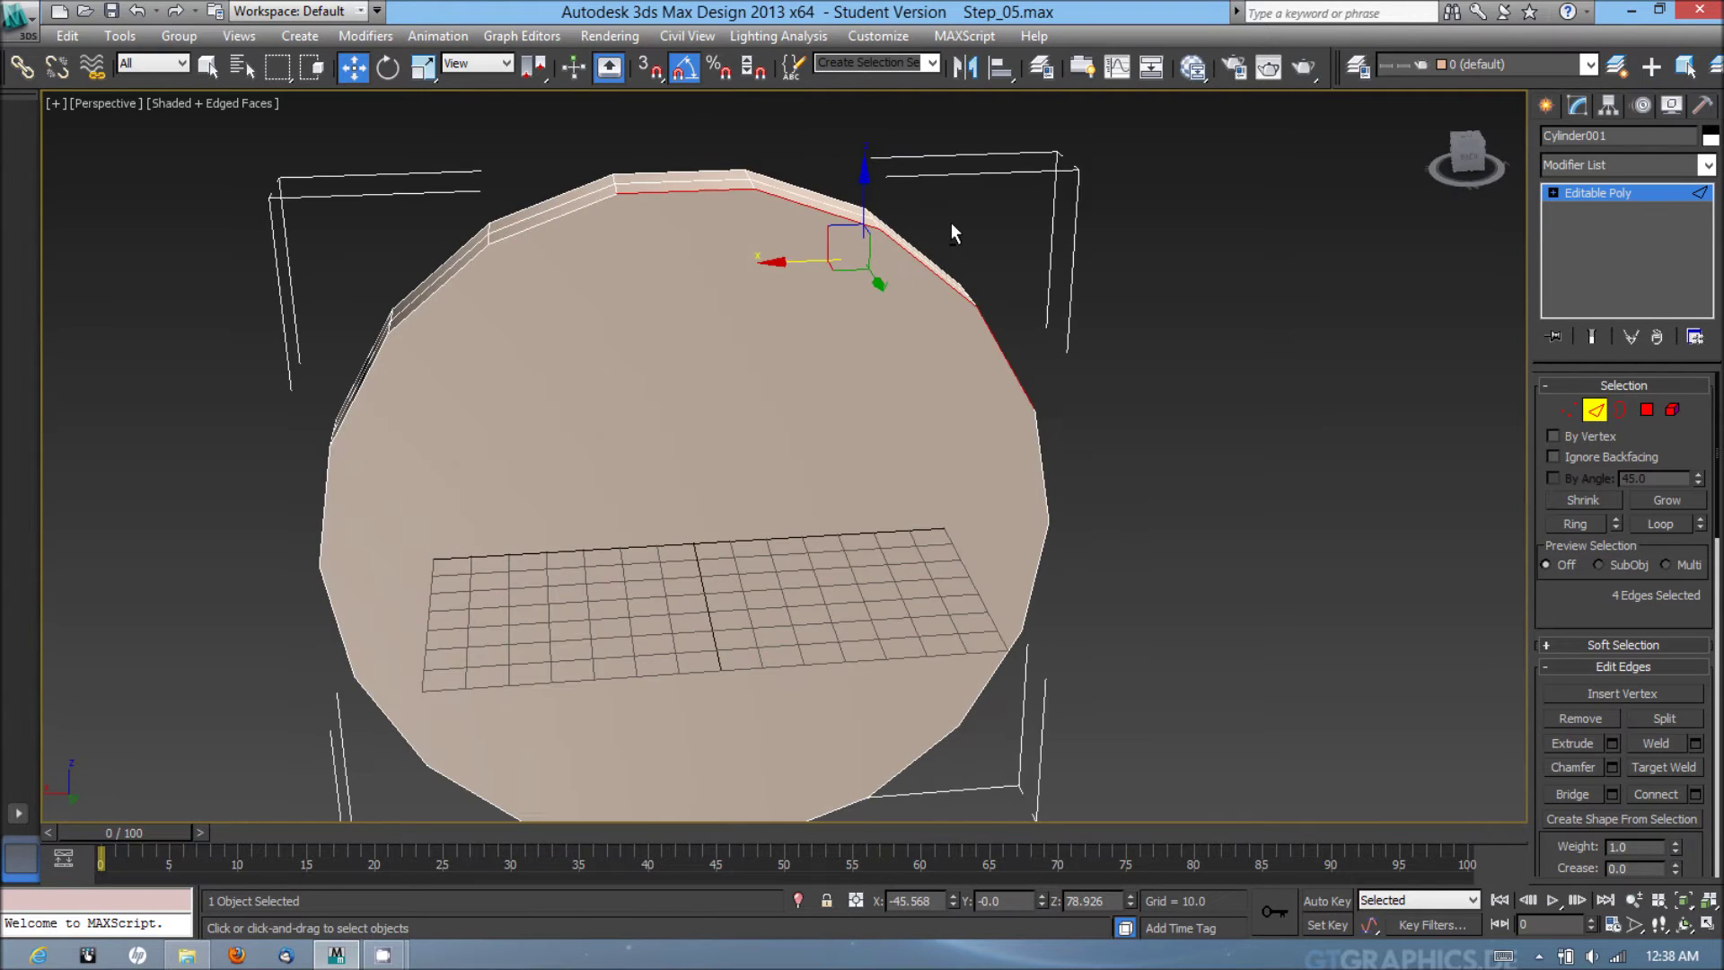
pyautogui.keyDown('ctrl'); pyautogui.click(584, 205); pyautogui.keyUp('ctrl')
pyautogui.keyDown('ctrl'); pyautogui.click(440, 279); pyautogui.keyUp('ctrl')
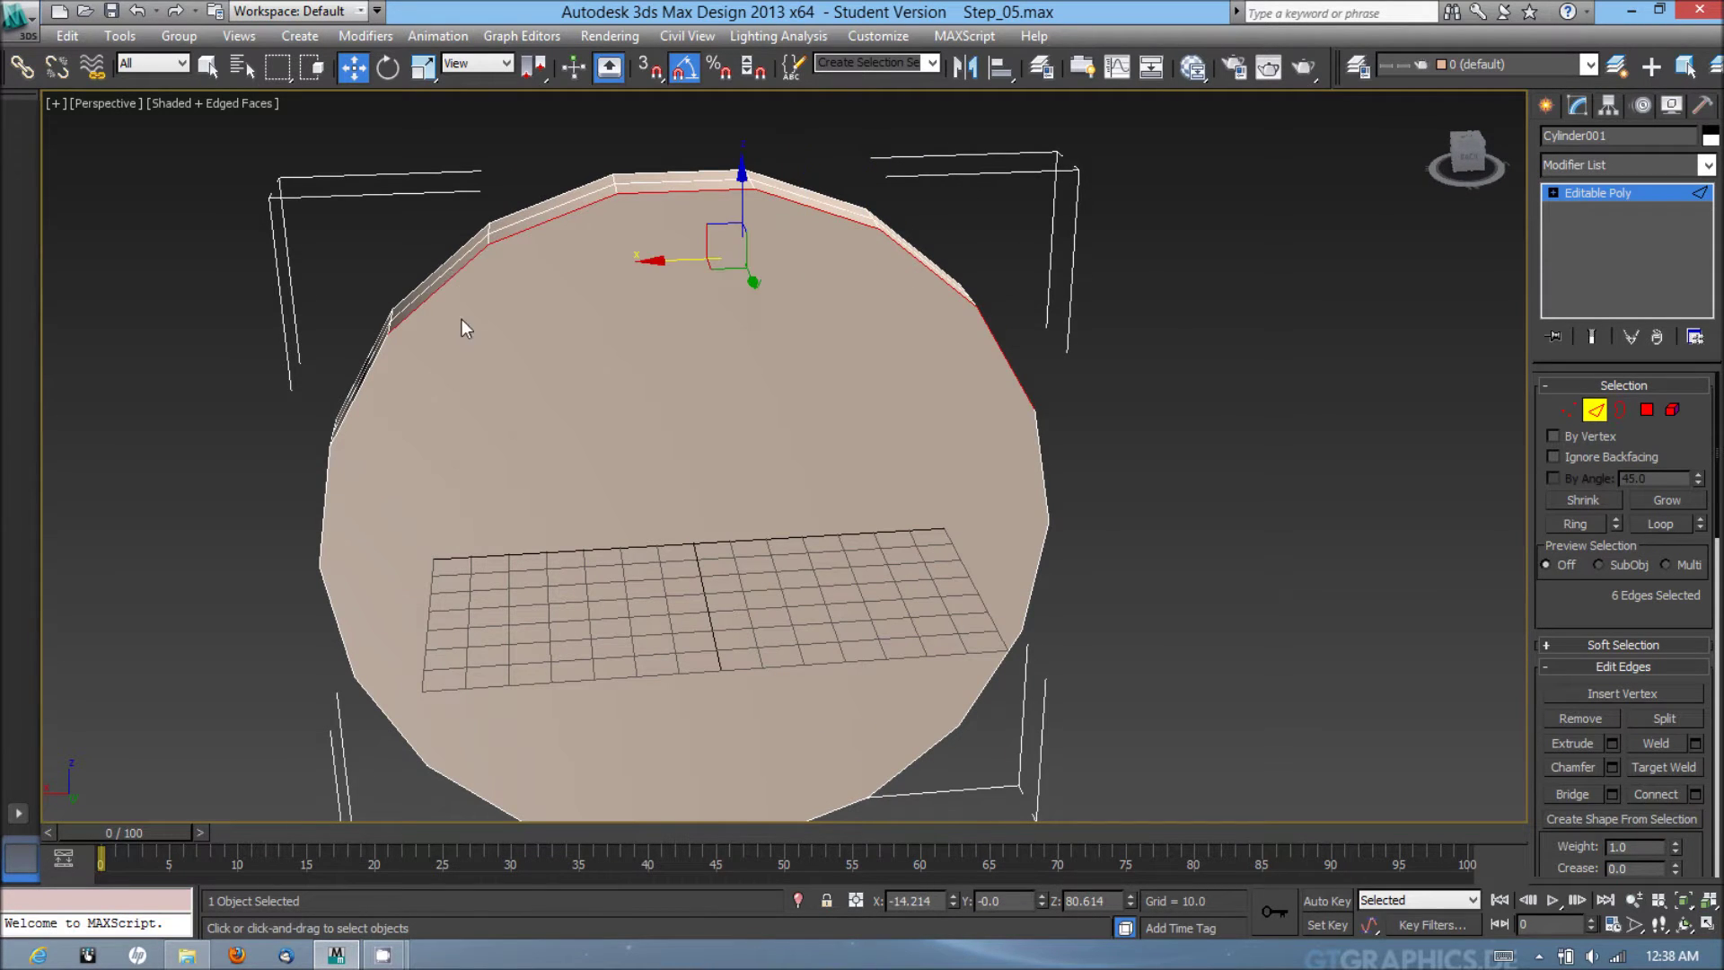
# - Add the next seven perimeter edges, running down one side and around the bottom of the back face, to the selection
pyautogui.keyDown('alt'); pyautogui.moveTo(462, 319); pyautogui.dragTo(697, 271, button='middle'); pyautogui.keyUp('alt')
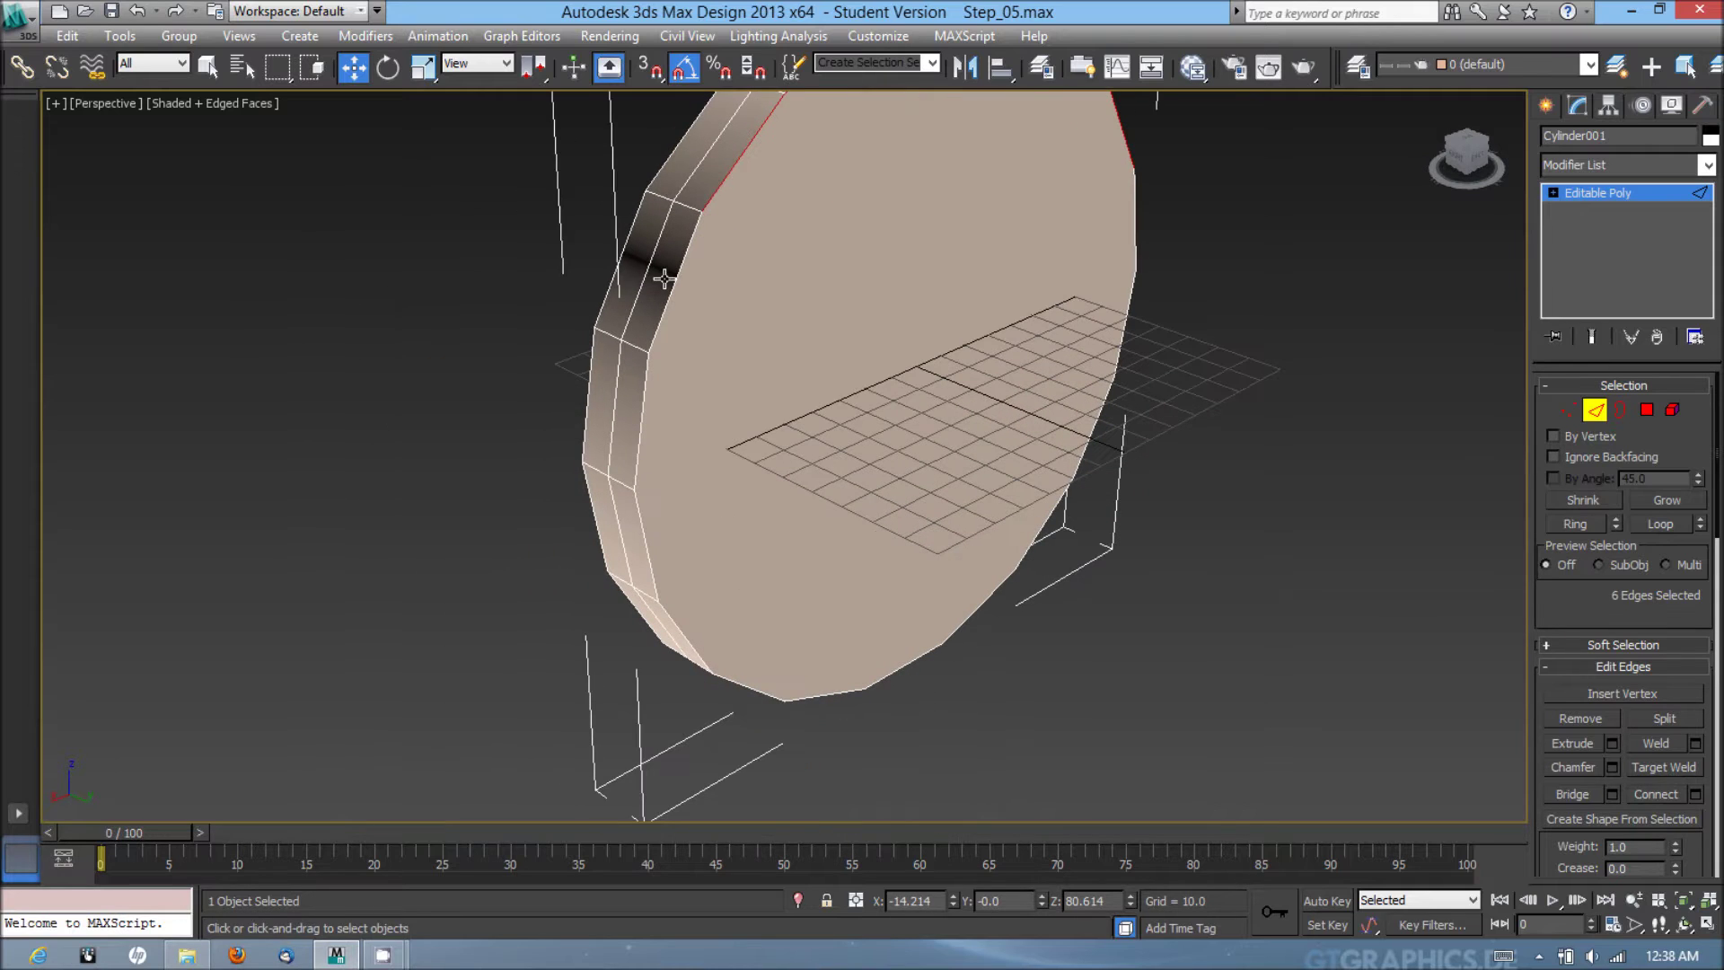
pyautogui.keyDown('ctrl'); pyautogui.click(664, 278); pyautogui.keyUp('ctrl')
pyautogui.keyDown('ctrl'); pyautogui.click(636, 415); pyautogui.keyUp('ctrl')
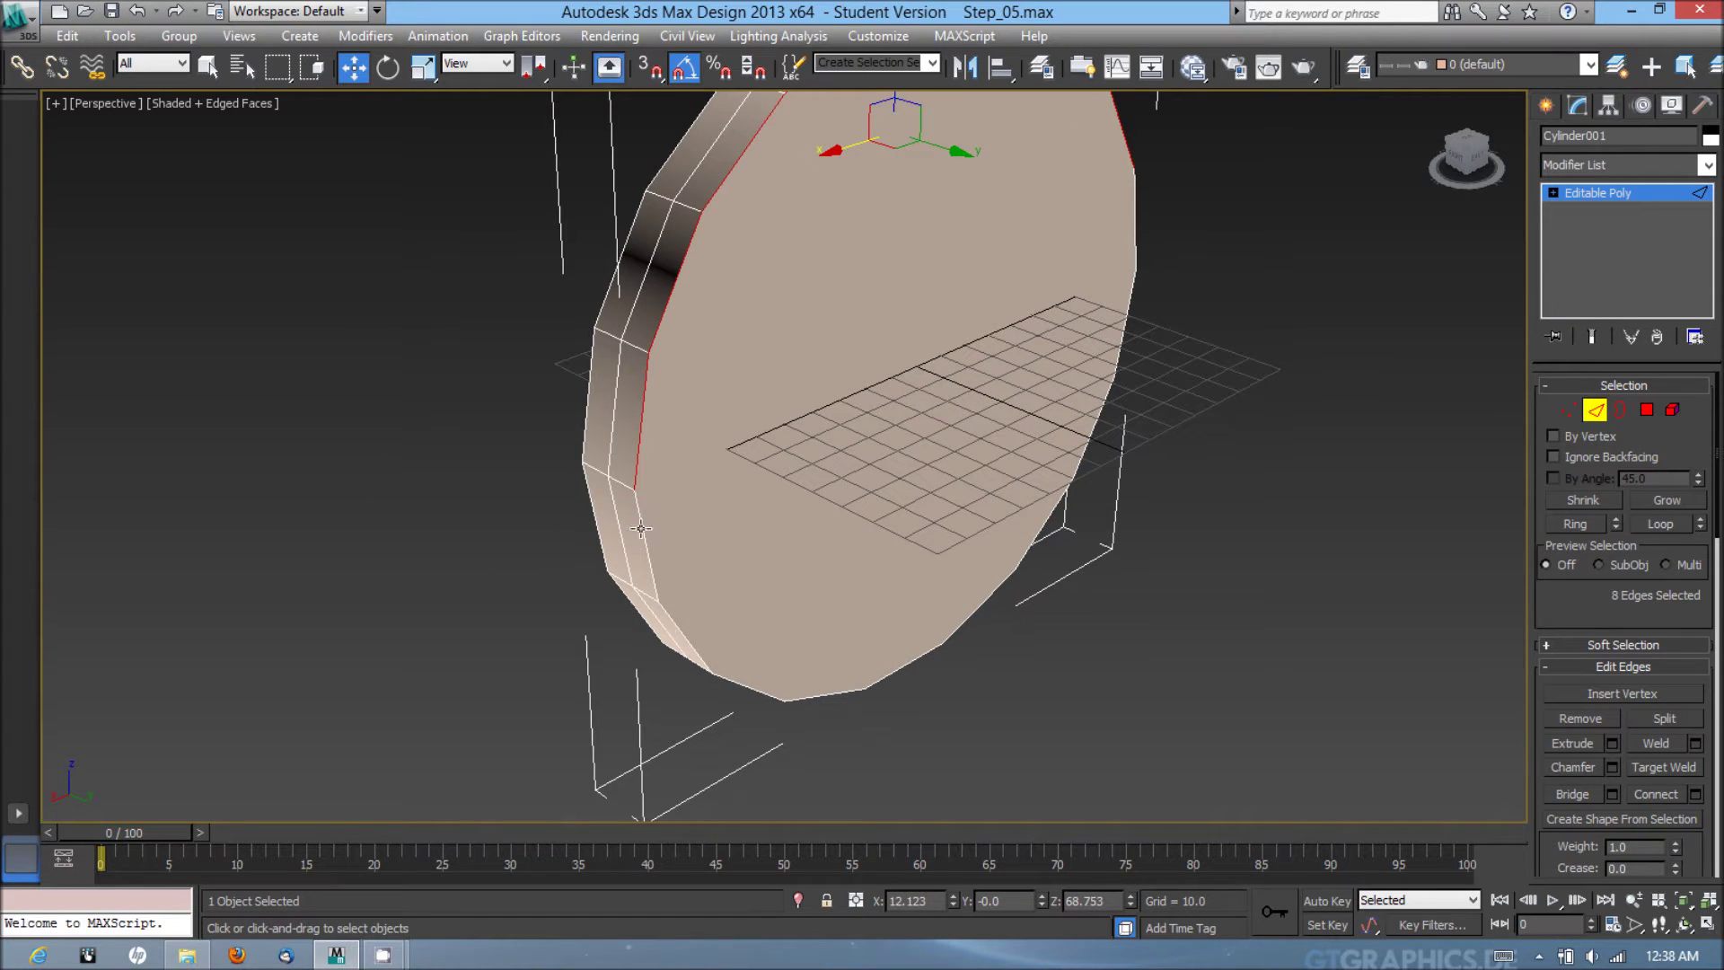
pyautogui.keyDown('ctrl'); pyautogui.click(640, 528); pyautogui.keyUp('ctrl')
pyautogui.keyDown('ctrl'); pyautogui.click(683, 639); pyautogui.keyUp('ctrl')
pyautogui.keyDown('alt'); pyautogui.moveTo(750, 635); pyautogui.dragTo(699, 623, button='middle'); pyautogui.keyUp('alt')
pyautogui.keyDown('ctrl'); pyautogui.click(698, 623); pyautogui.keyUp('ctrl')
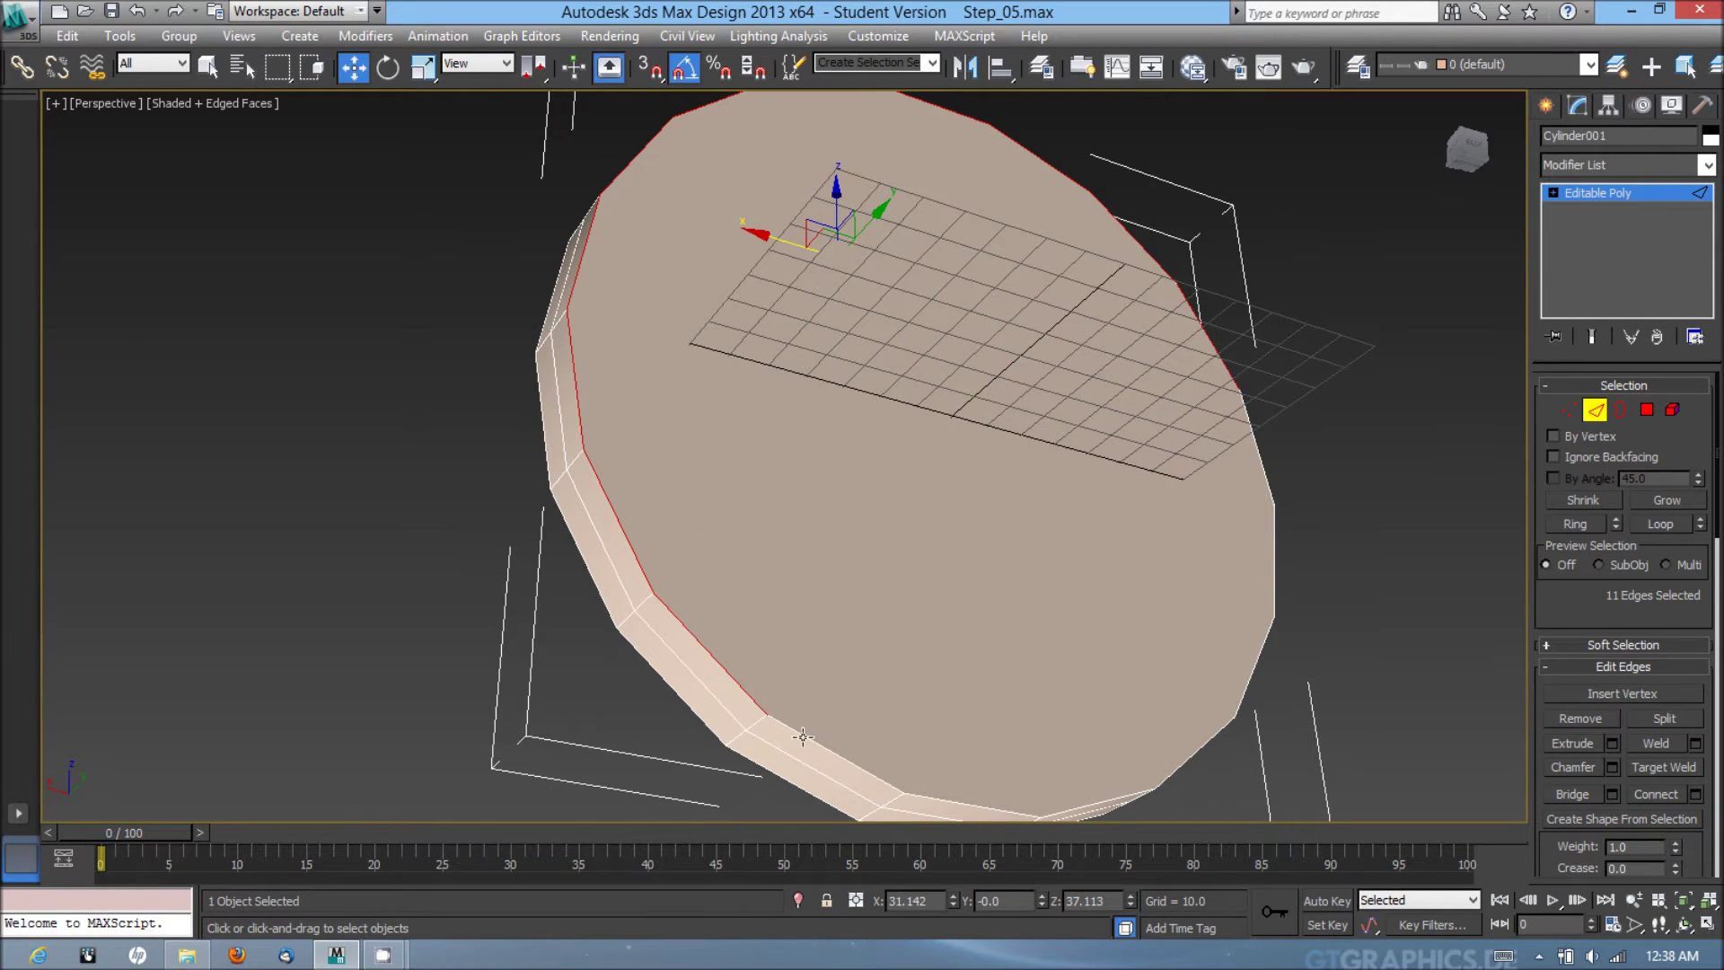
pyautogui.keyDown('ctrl'); pyautogui.click(802, 737); pyautogui.keyUp('ctrl')
pyautogui.keyDown('ctrl'); pyautogui.click(937, 796); pyautogui.keyUp('ctrl')
# - Add the remaining five perimeter edges on the far side of the back face to complete the 18-edge selection
pyautogui.keyDown('alt'); pyautogui.moveTo(1029, 724); pyautogui.dragTo(897, 709, button='middle'); pyautogui.keyUp('alt')
pyautogui.keyDown('ctrl'); pyautogui.click(1001, 744); pyautogui.keyUp('ctrl')
pyautogui.keyDown('ctrl'); pyautogui.click(1090, 657); pyautogui.keyUp('ctrl')
pyautogui.keyDown('ctrl'); pyautogui.click(1141, 490); pyautogui.keyUp('ctrl')
pyautogui.keyDown('ctrl'); pyautogui.click(1194, 269); pyautogui.keyUp('ctrl')
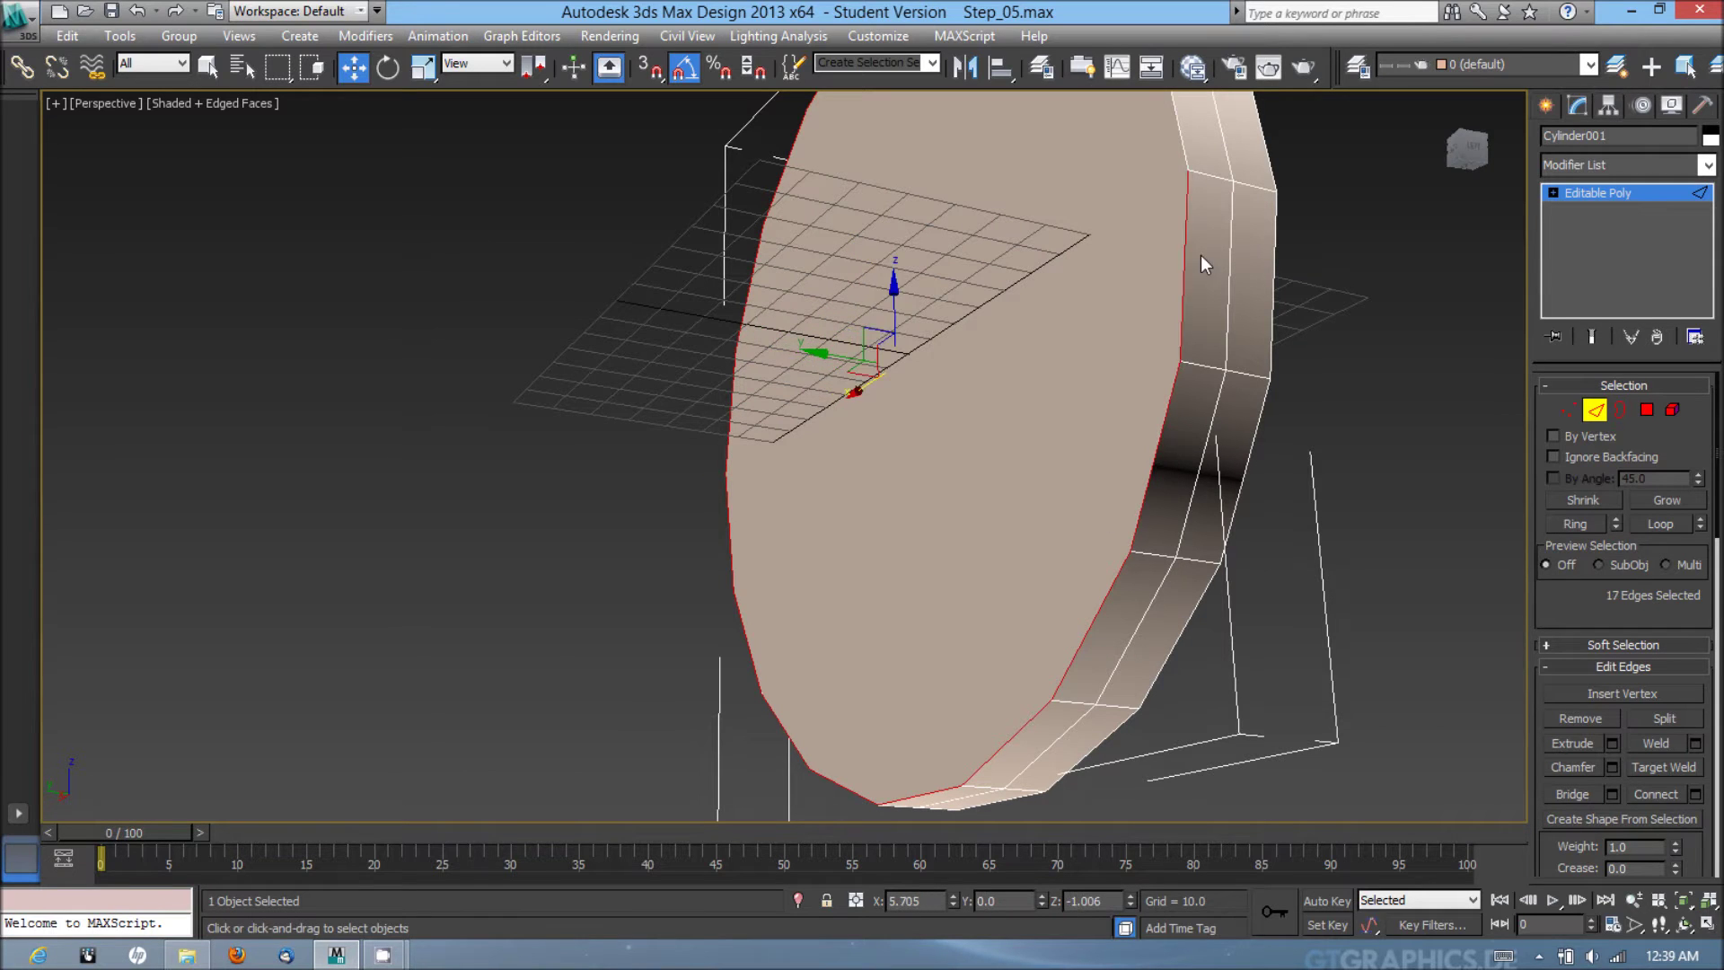
pyautogui.keyDown('alt'); pyautogui.moveTo(1200, 255); pyautogui.dragTo(1180, 431, button='middle'); pyautogui.keyUp('alt')
pyautogui.keyDown('ctrl'); pyautogui.click(1147, 426); pyautogui.keyUp('ctrl')
# - Chamfer the back face's perimeter edges with an amount of 2.5 and 2 segments
pyautogui.keyDown('alt'); pyautogui.moveTo(1062, 458); pyautogui.dragTo(1193, 535, button='middle'); pyautogui.keyUp('alt')
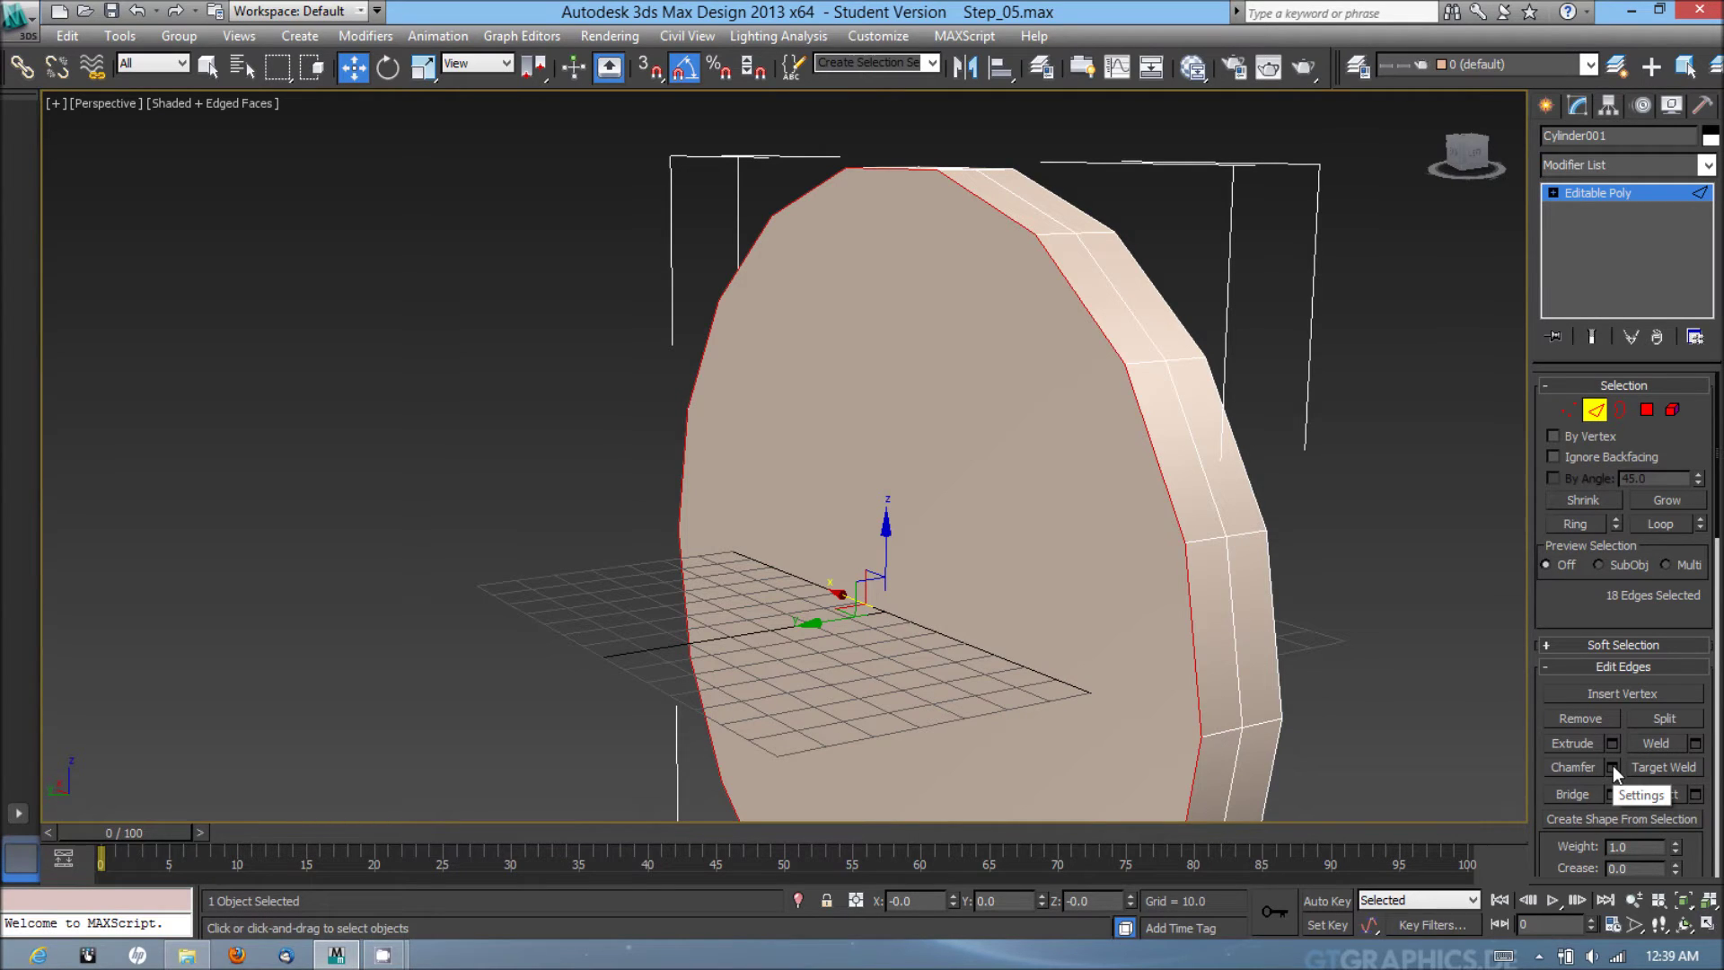
pyautogui.click(1612, 767)
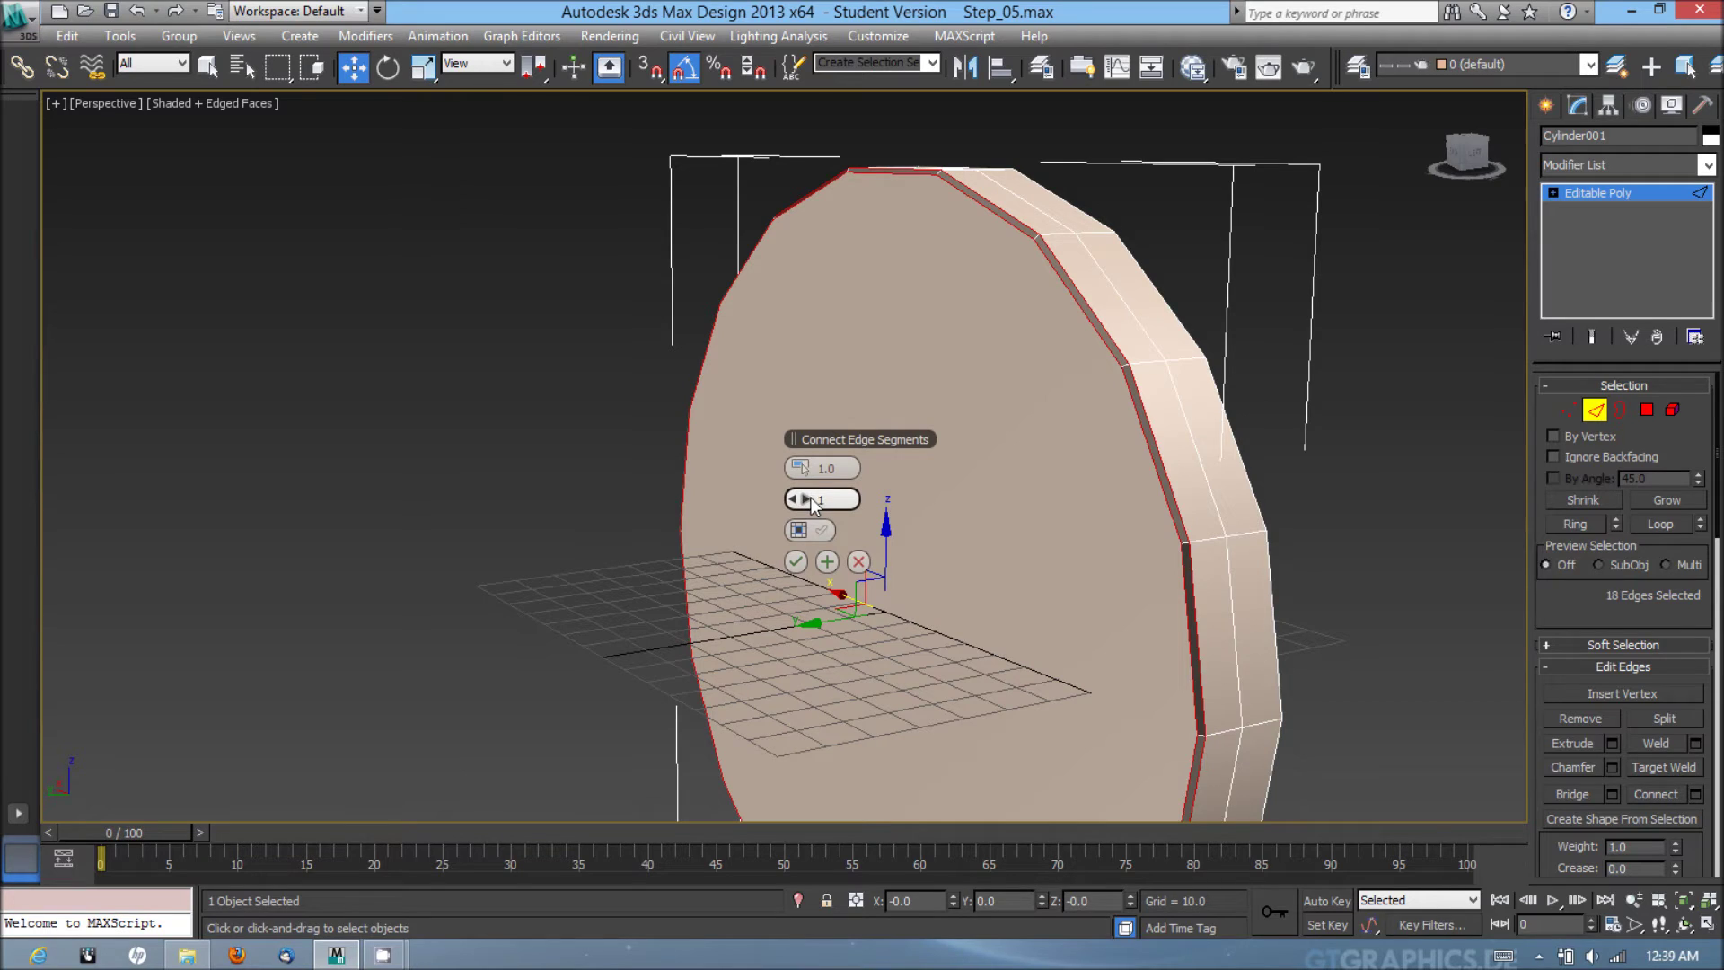
pyautogui.click(809, 498)
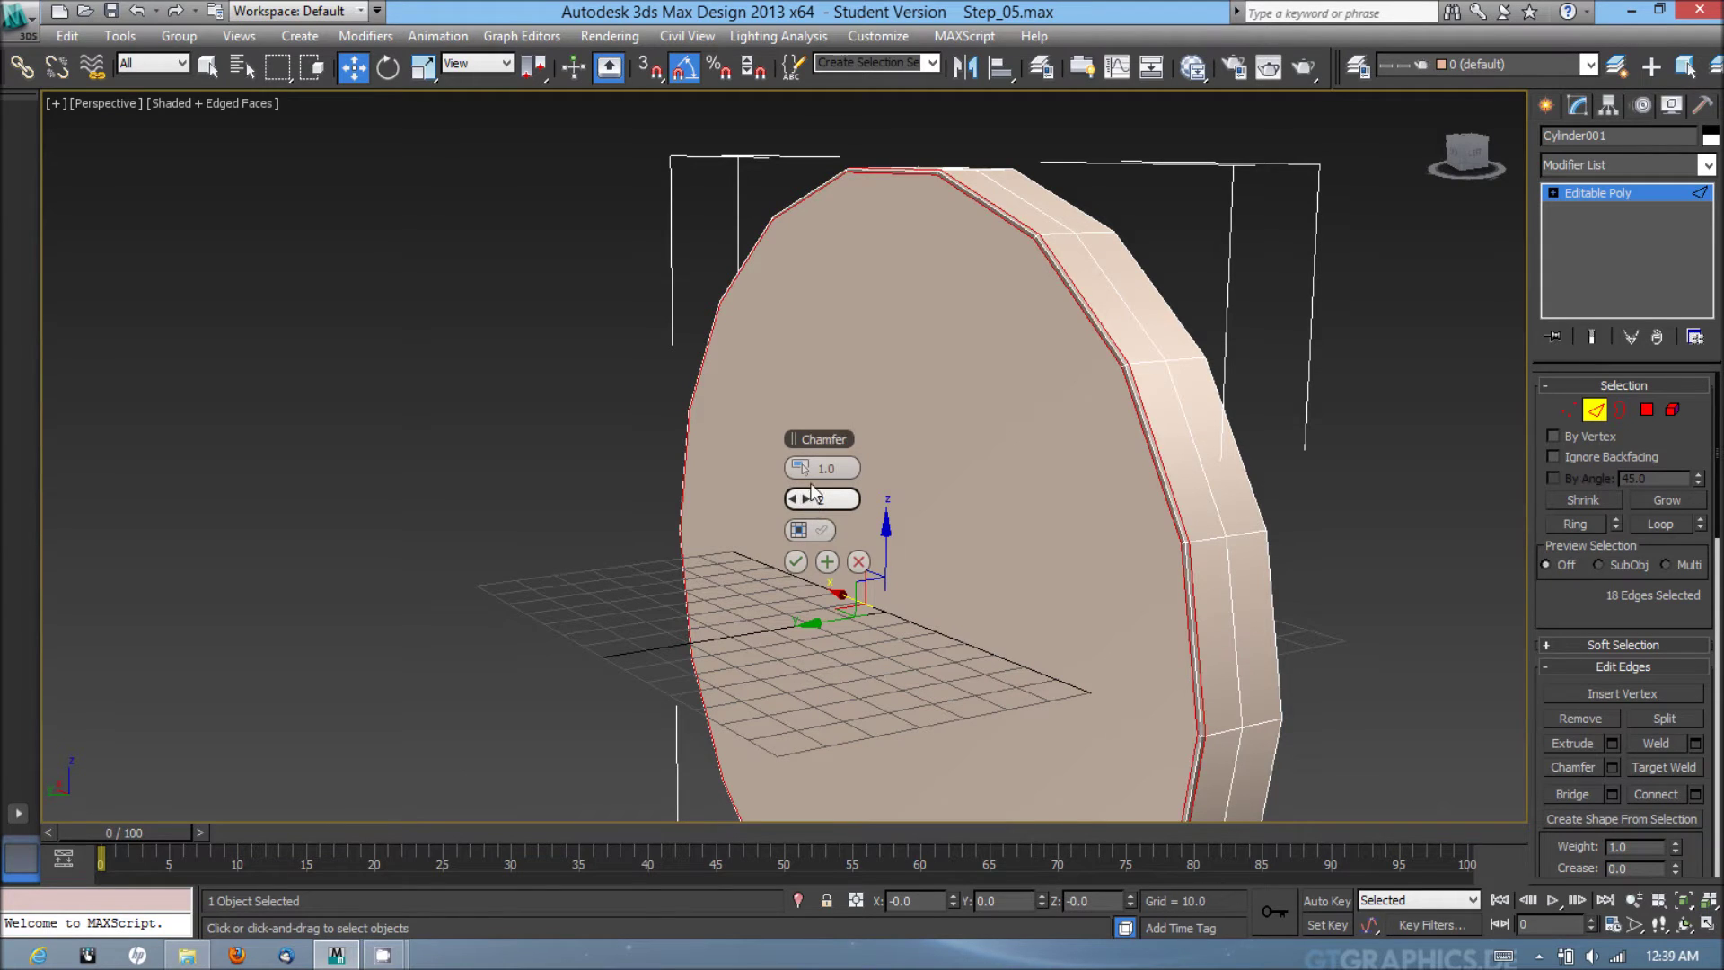
pyautogui.moveTo(848, 468); pyautogui.dragTo(765, 466)
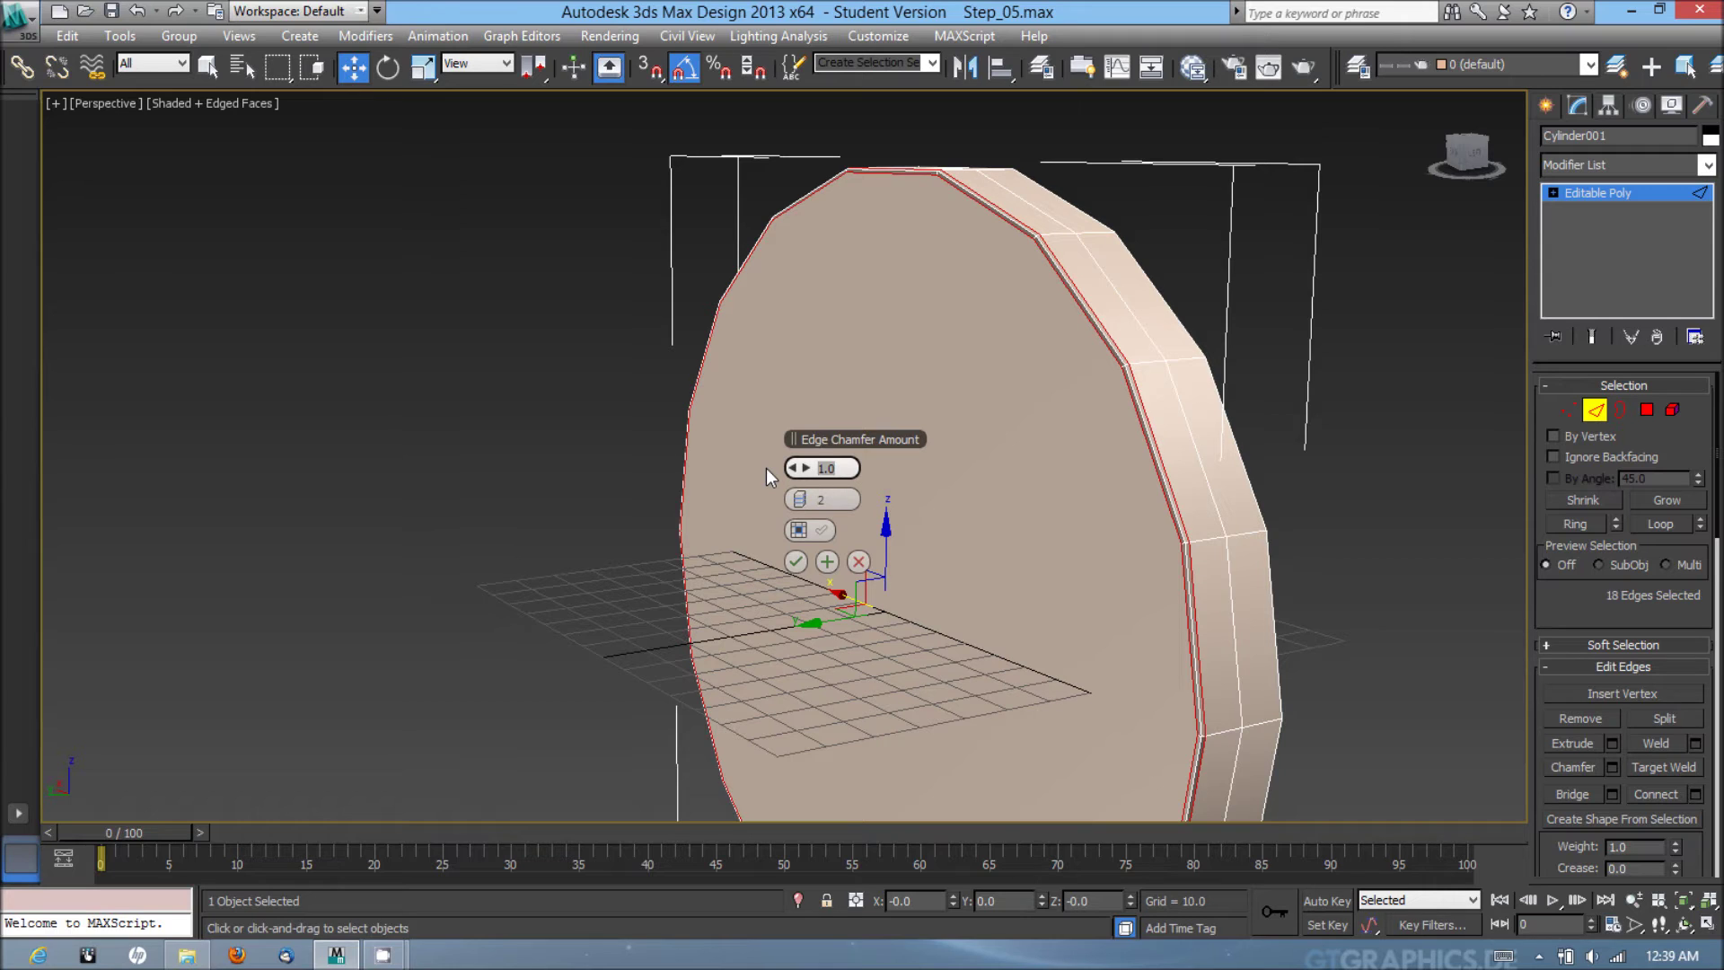
pyautogui.write('2.5')
pyautogui.press('Return')
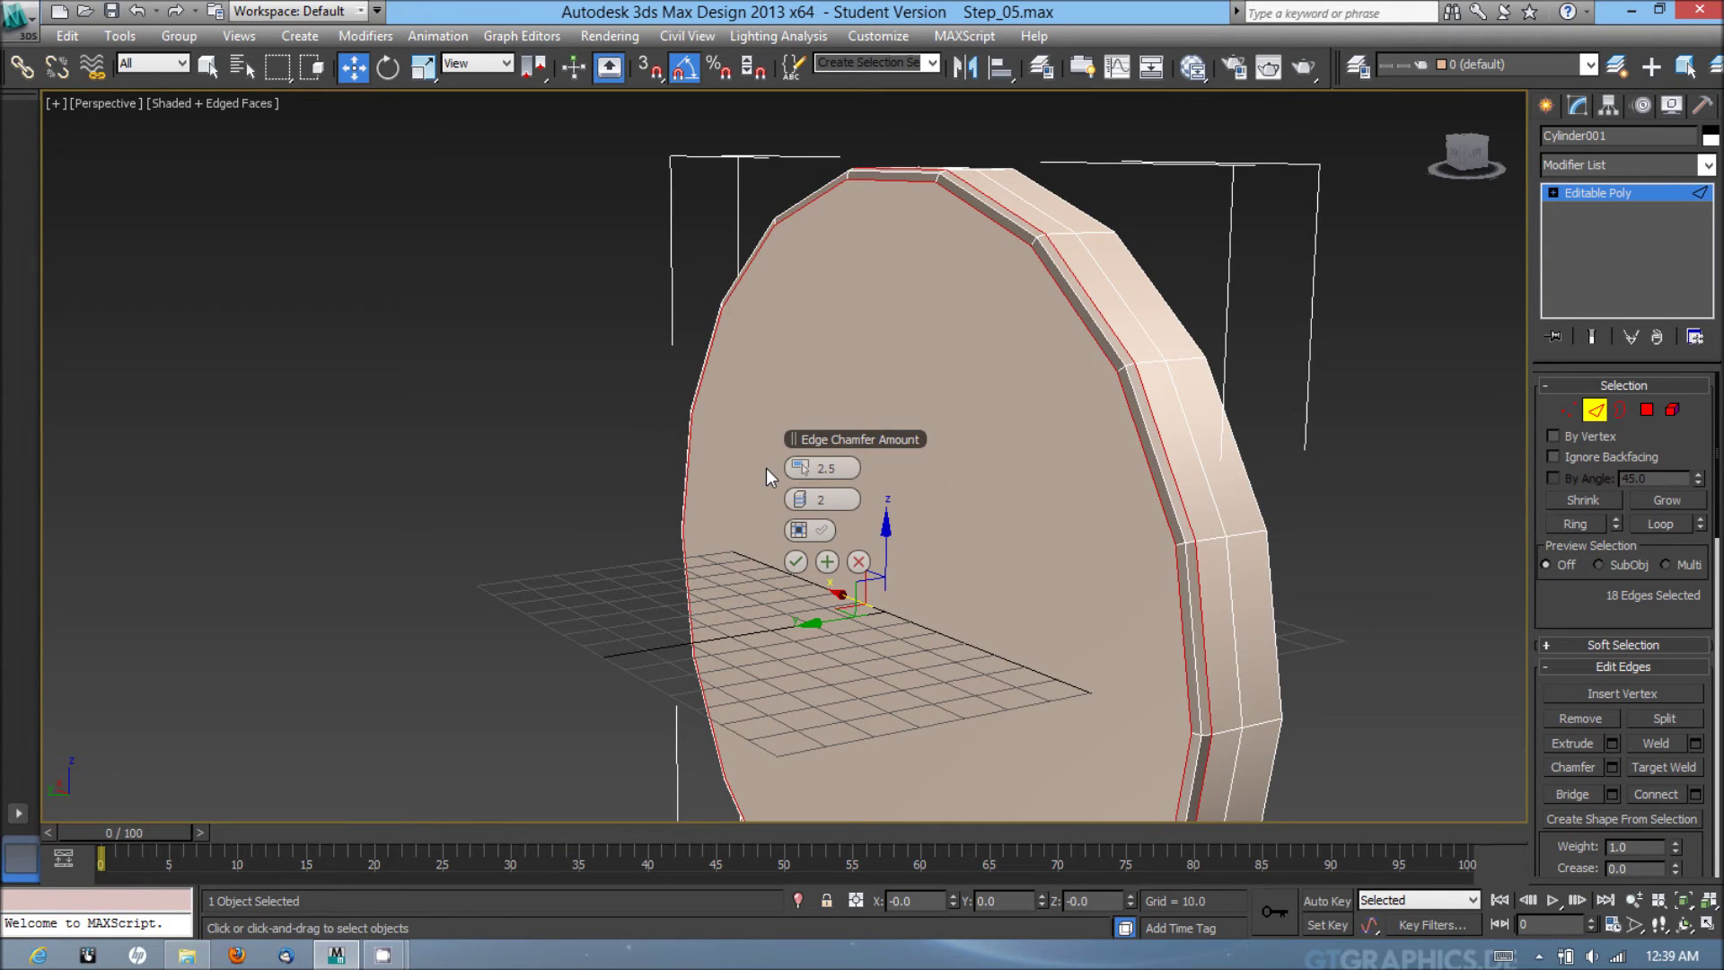
pyautogui.click(794, 562)
# - Select the complete outer edge loop on the front of the clock's rim
pyautogui.keyDown('alt'); pyautogui.moveTo(1212, 579); pyautogui.dragTo(1046, 477, button='middle'); pyautogui.keyUp('alt')
pyautogui.click(1251, 397)
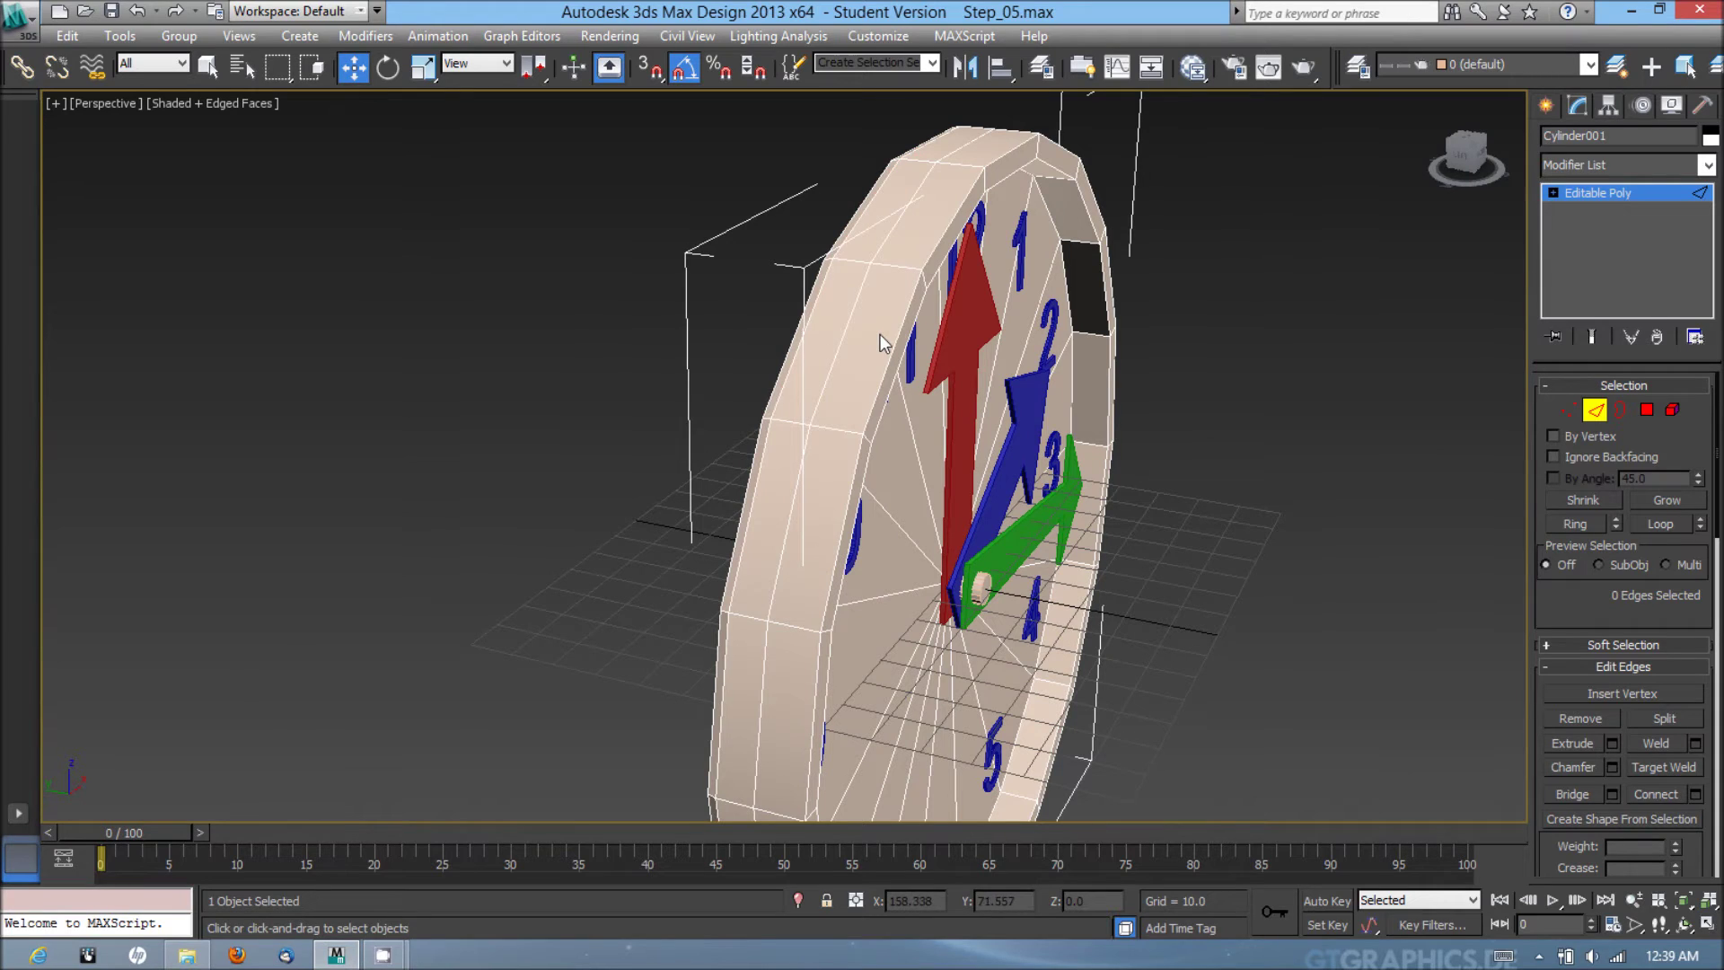
pyautogui.click(895, 336)
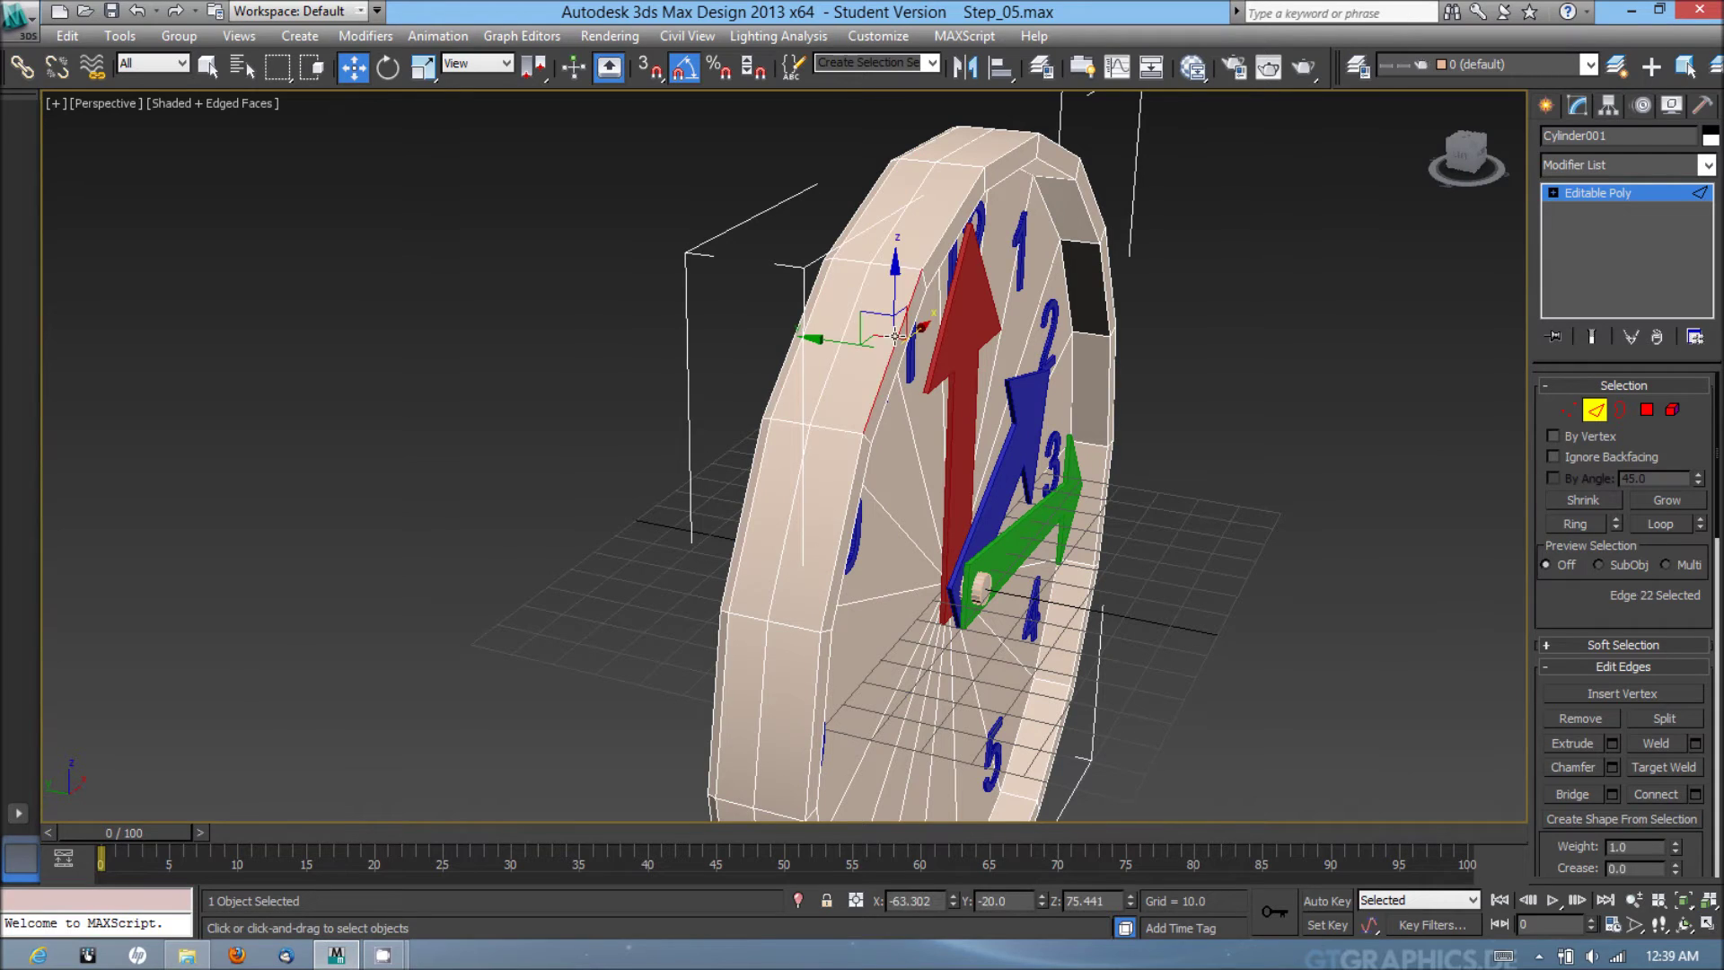
pyautogui.doubleClick(941, 235)
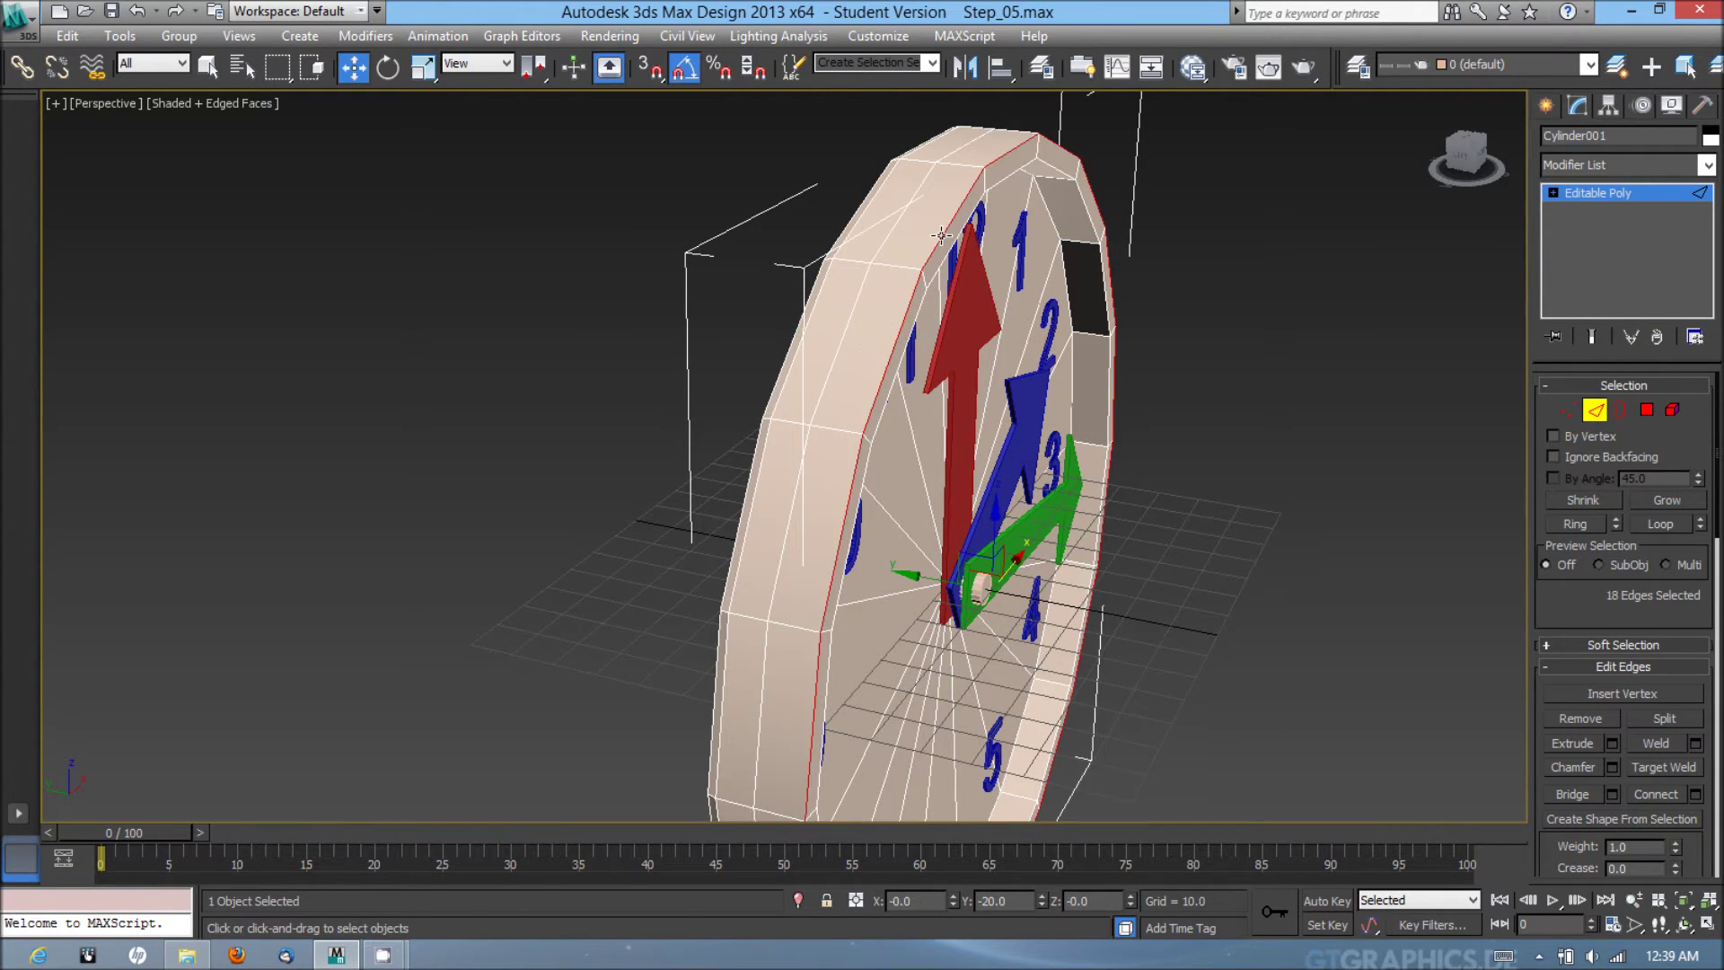
# - Chamfer the front outer rim loop with an amount of 2.5 and 2 segments
pyautogui.scroll(1, 922, 681)
pyautogui.scroll(-5, 934, 346)
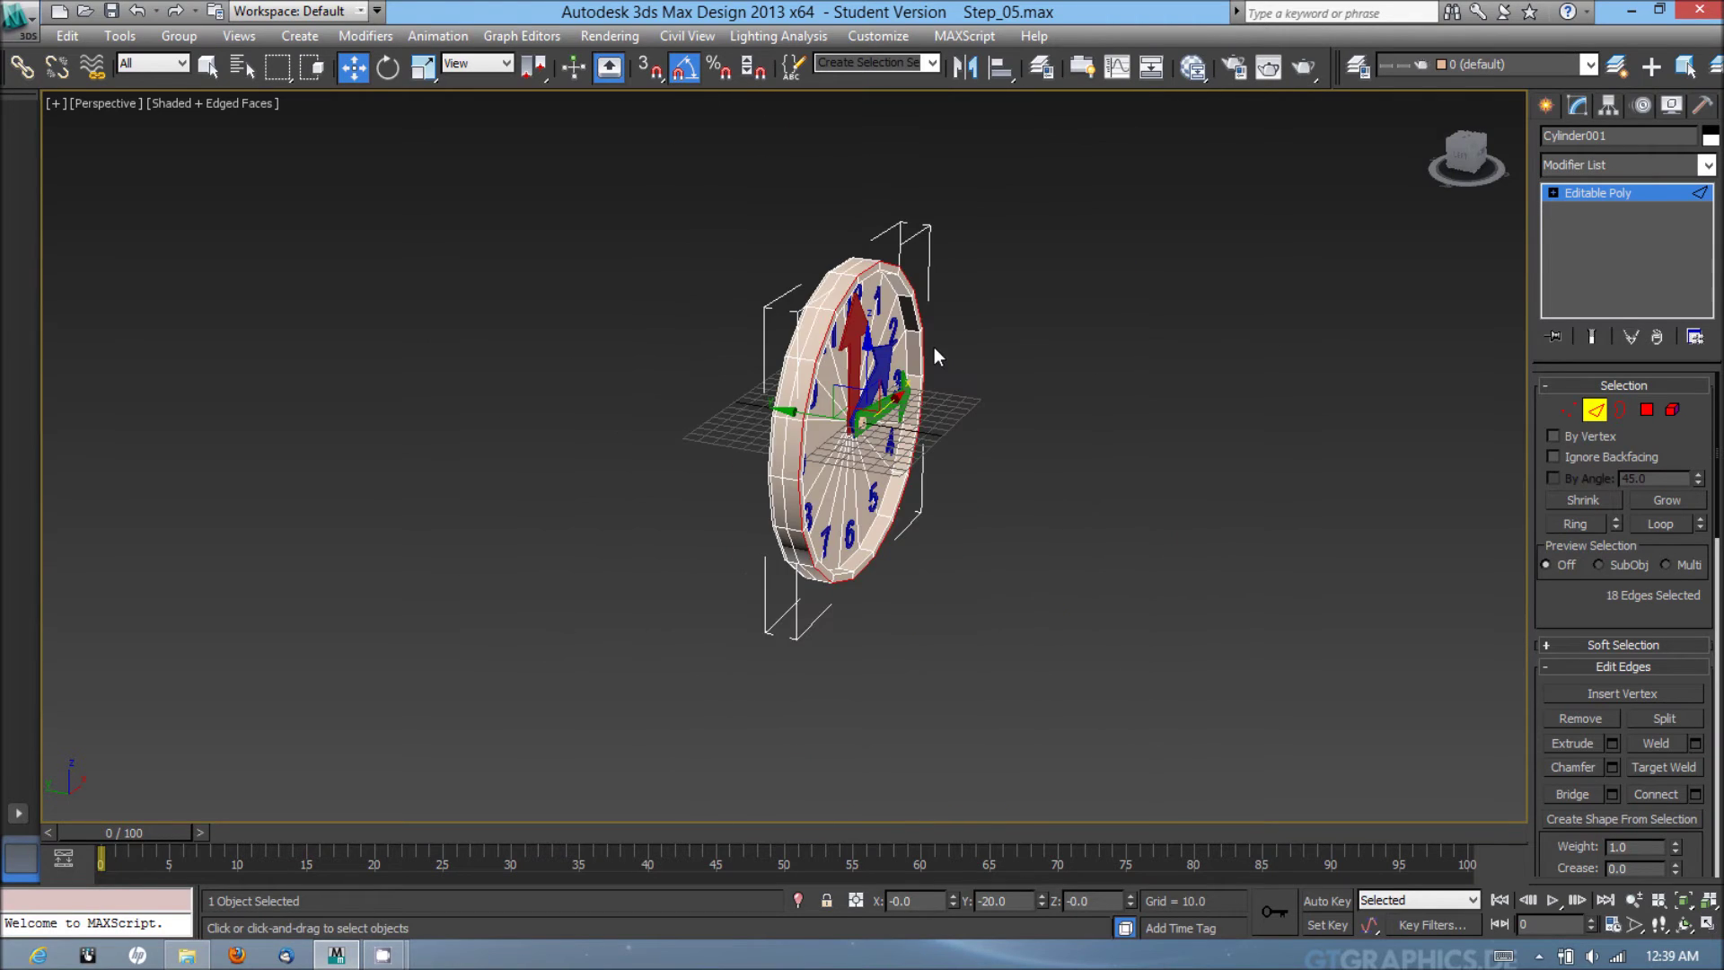
pyautogui.scroll(6, 934, 346)
pyautogui.scroll(-2, 943, 417)
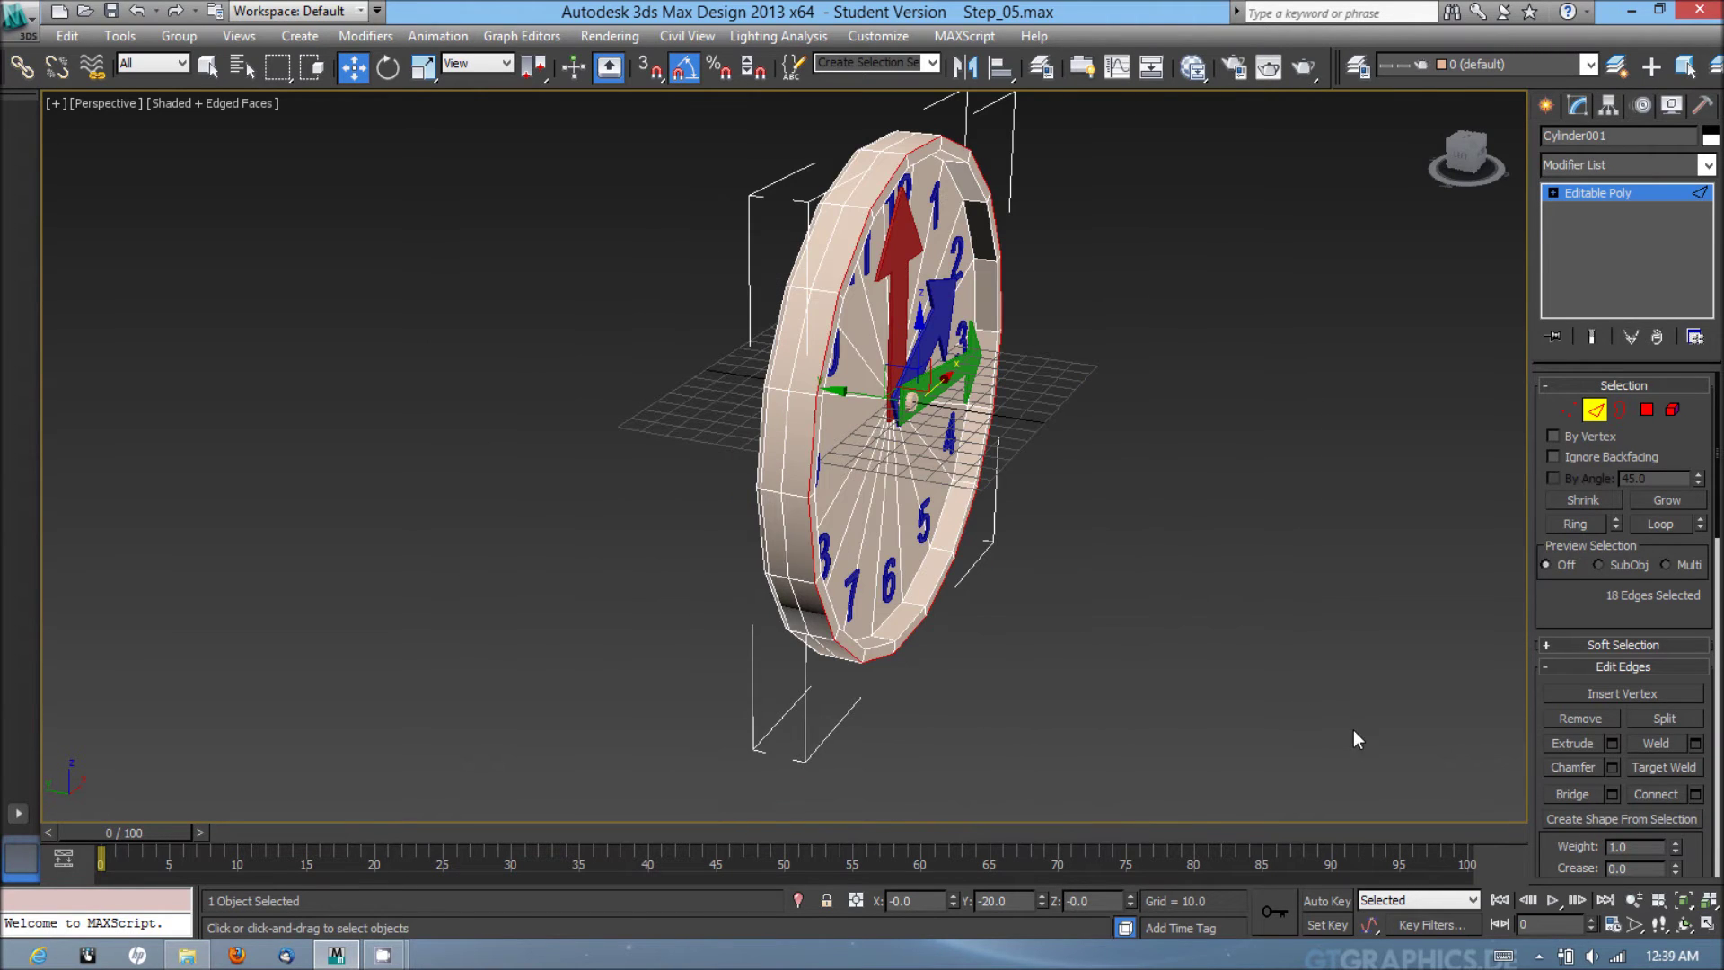
pyautogui.click(1612, 768)
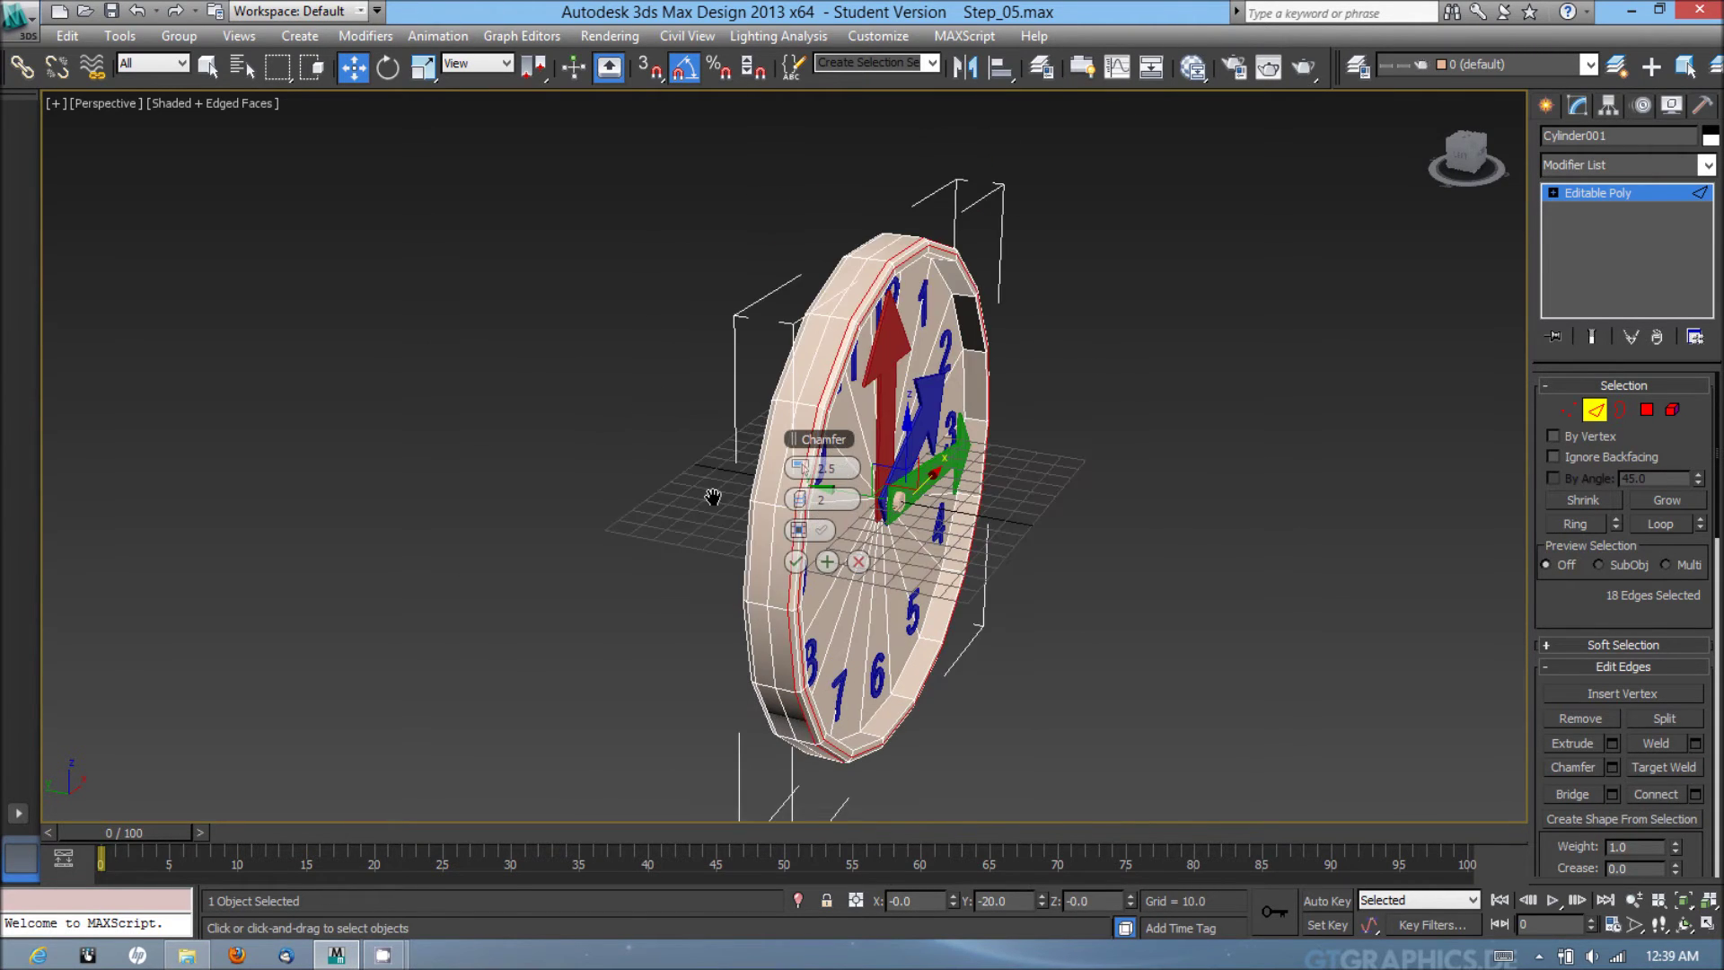
pyautogui.scroll(3, 808, 494)
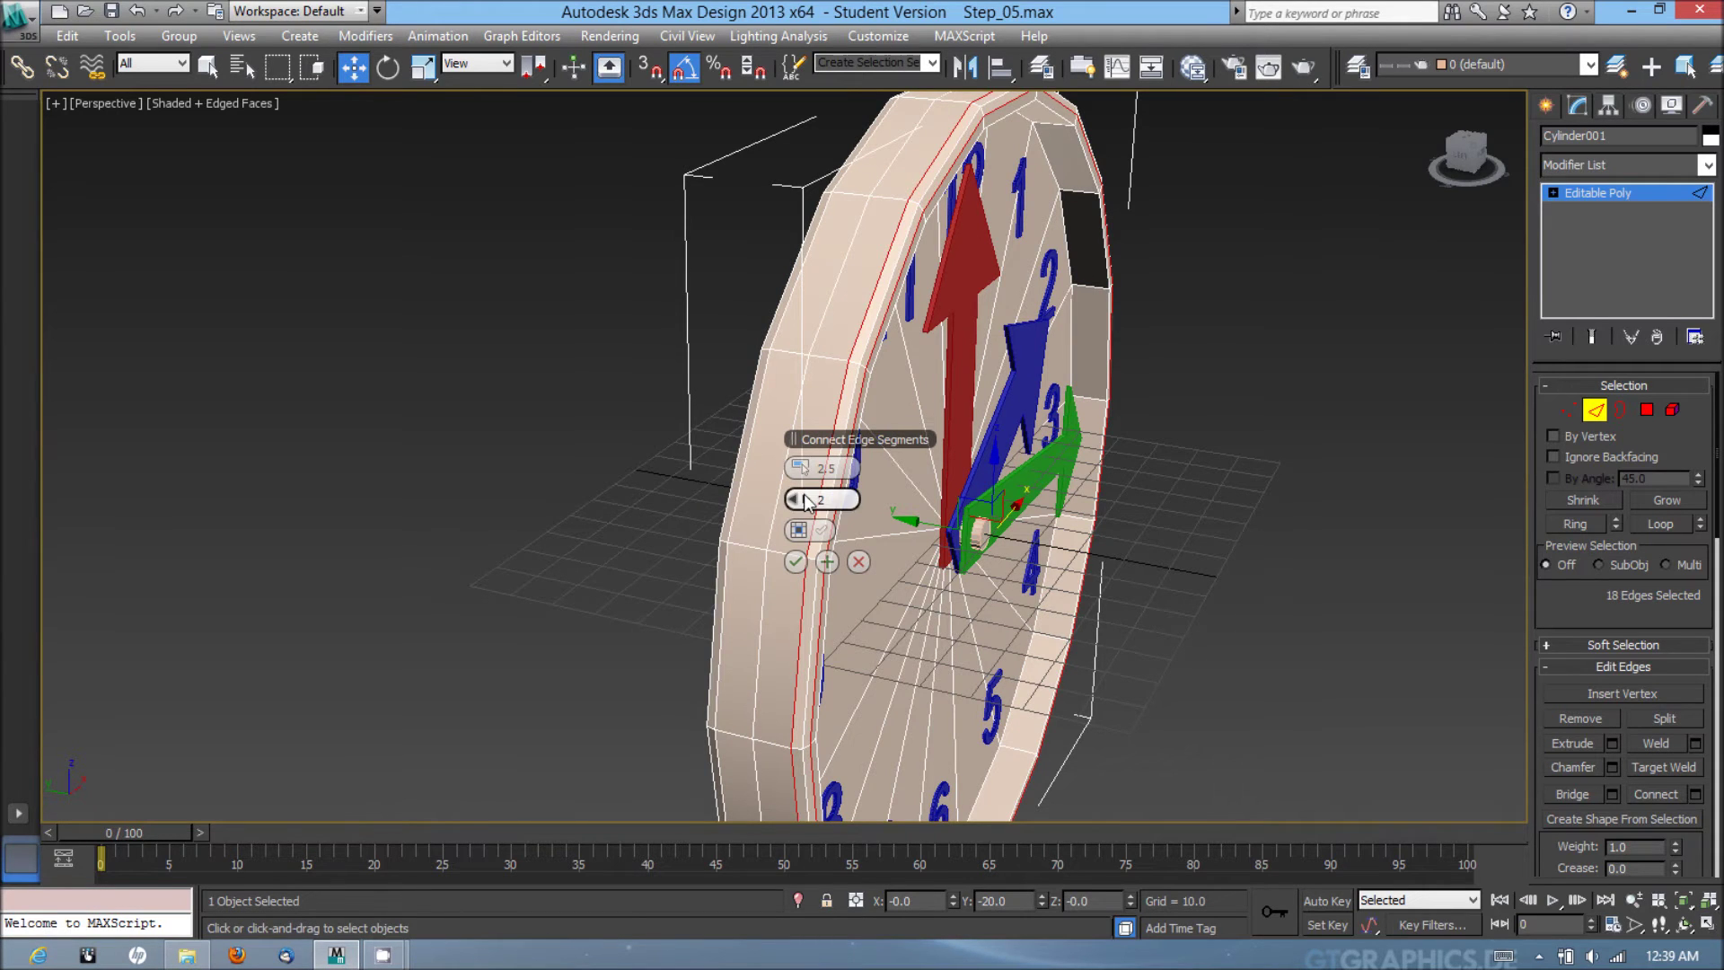
pyautogui.keyDown('alt'); pyautogui.moveTo(963, 477); pyautogui.dragTo(799, 499, button='middle'); pyautogui.keyUp('alt')
pyautogui.click(796, 561)
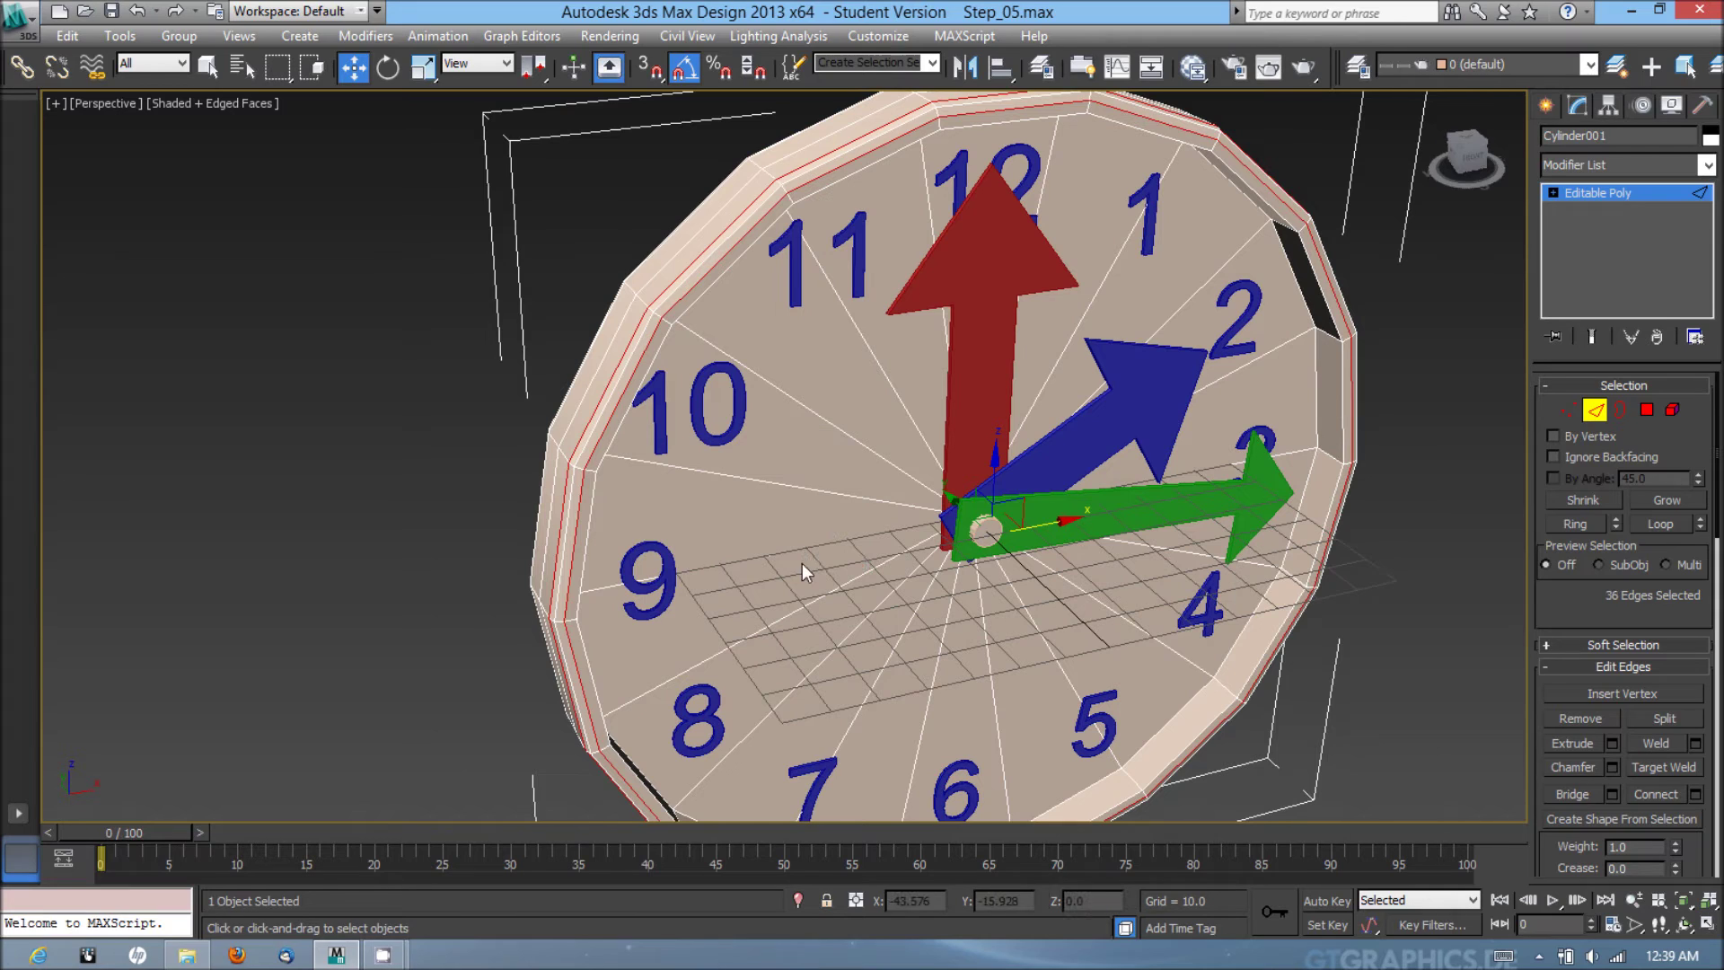
# - Select the inner edge loop on the front of the rim and chamfer it with an amount of 2.5
pyautogui.click(631, 417)
pyautogui.keyDown('shift'); pyautogui.click(709, 290); pyautogui.keyUp('shift')
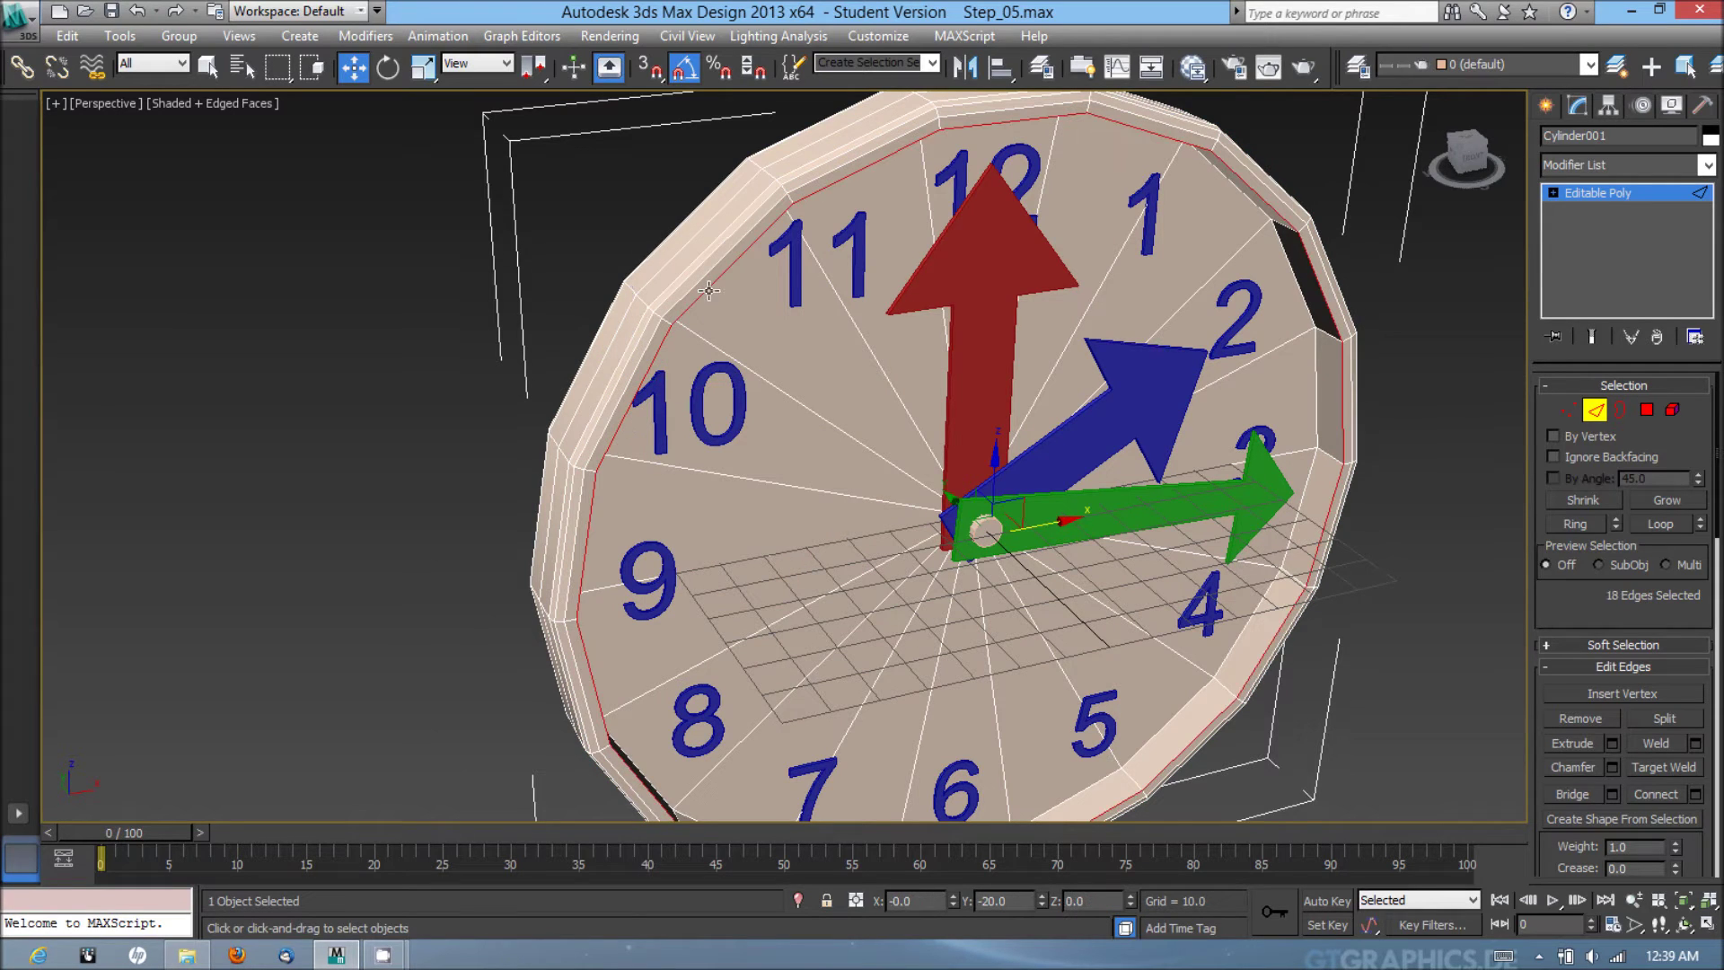
pyautogui.click(1610, 765)
pyautogui.keyDown('alt'); pyautogui.moveTo(819, 429); pyautogui.dragTo(752, 382, button='middle'); pyautogui.keyUp('alt')
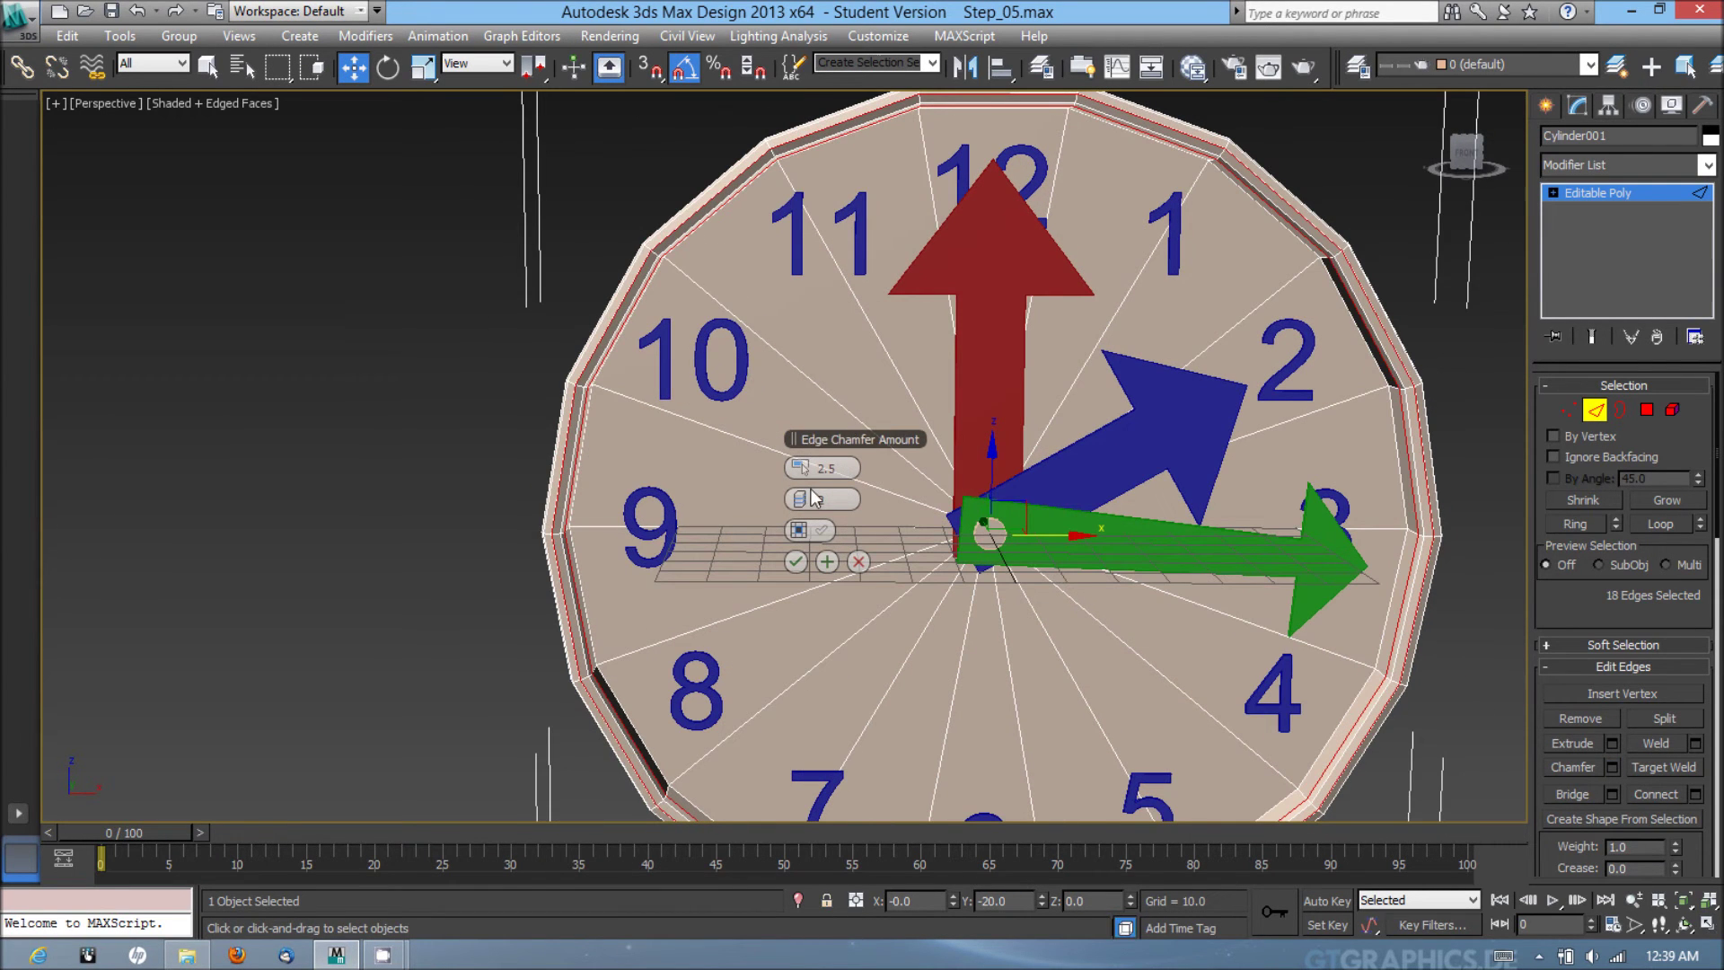
pyautogui.click(795, 561)
# - Chamfer the edge loop where the rim meets the clock's dial with an amount of 2.5 and 2 segments
pyautogui.keyDown('alt'); pyautogui.moveTo(734, 472); pyautogui.dragTo(765, 509, button='middle'); pyautogui.keyUp('alt')
pyautogui.scroll(3, 723, 371)
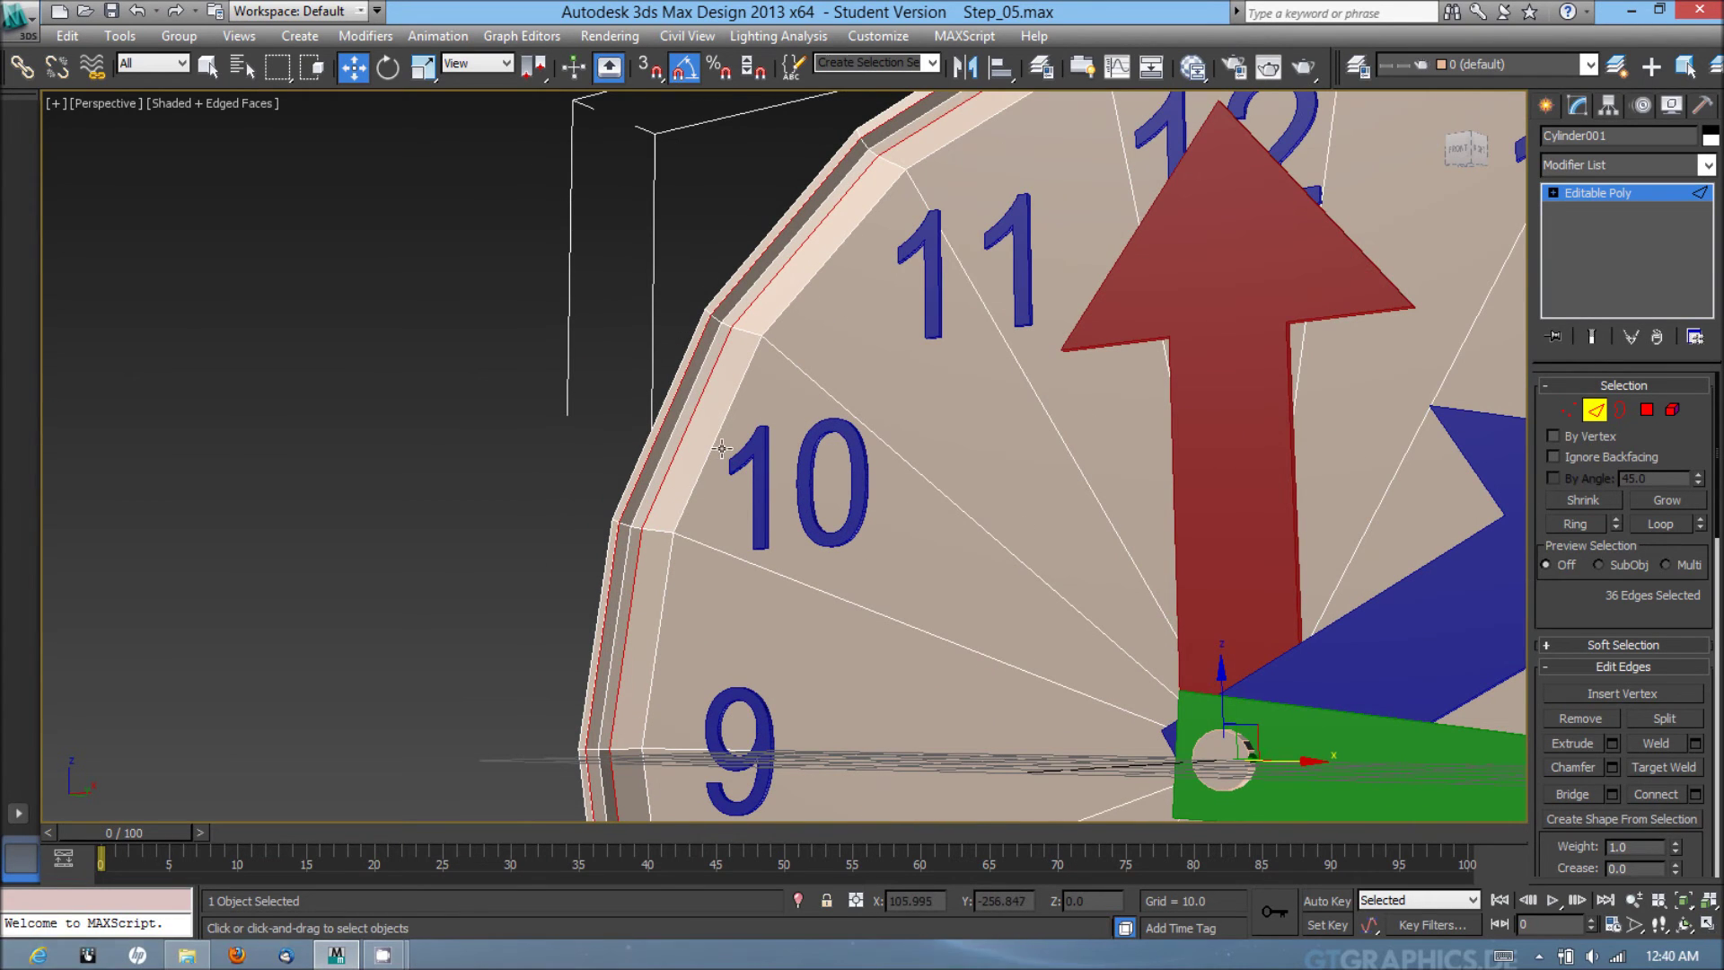
pyautogui.doubleClick(714, 446)
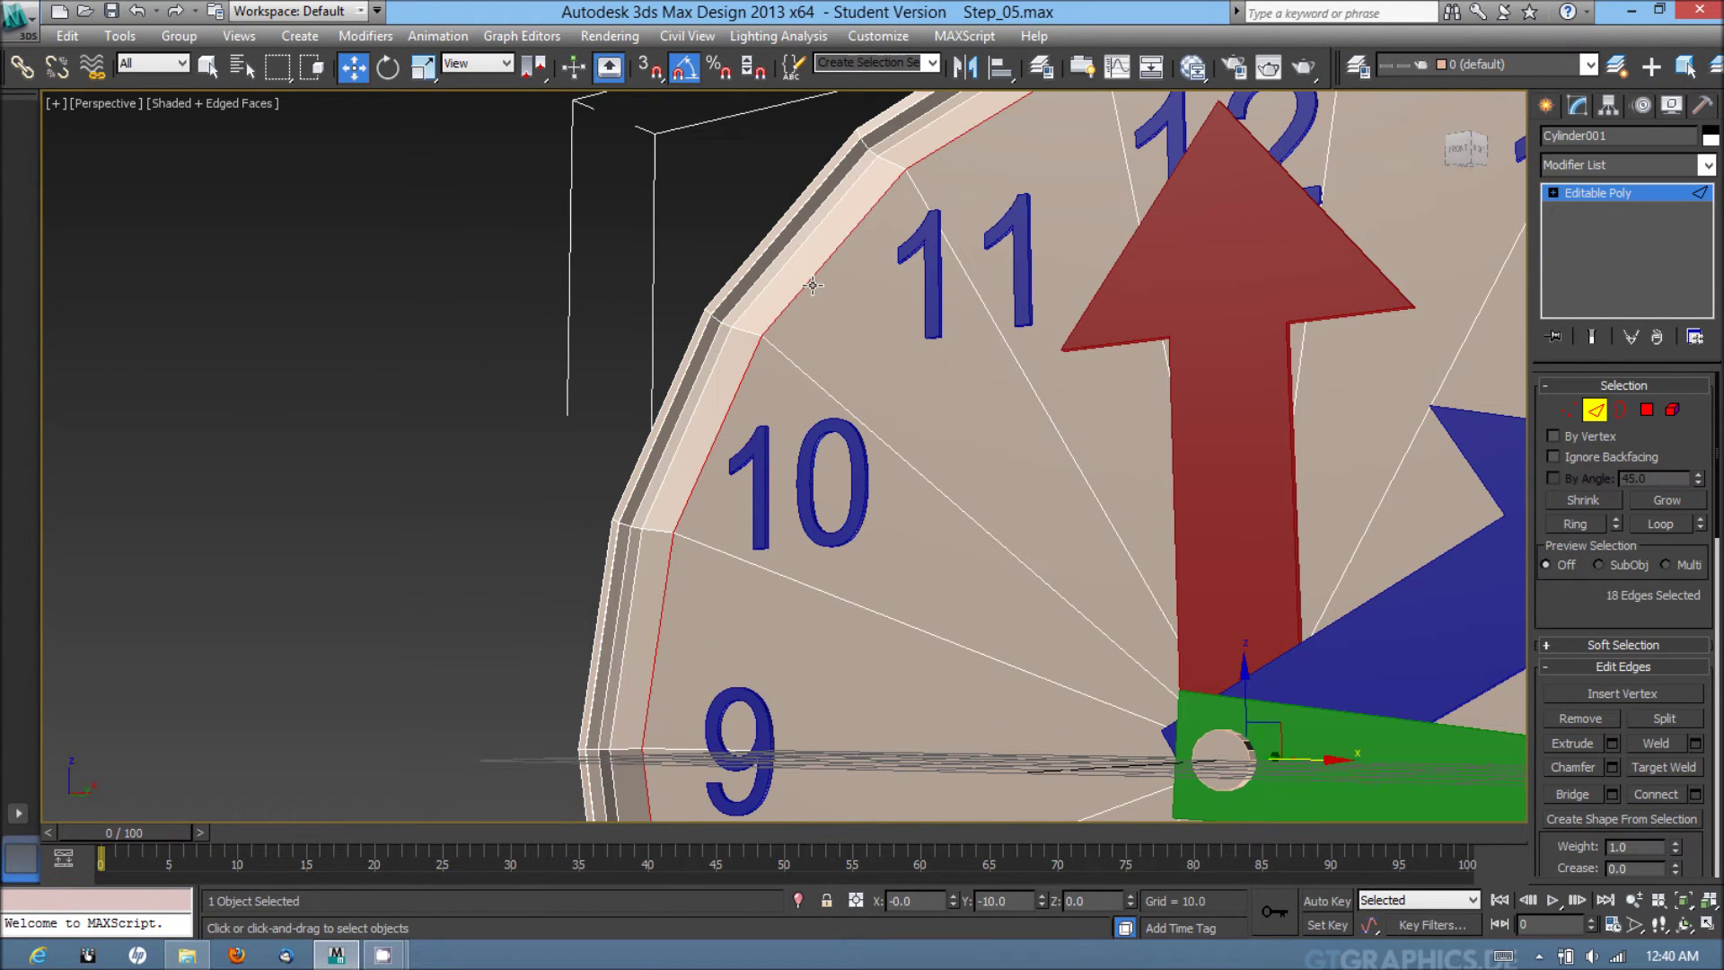
pyautogui.click(1613, 767)
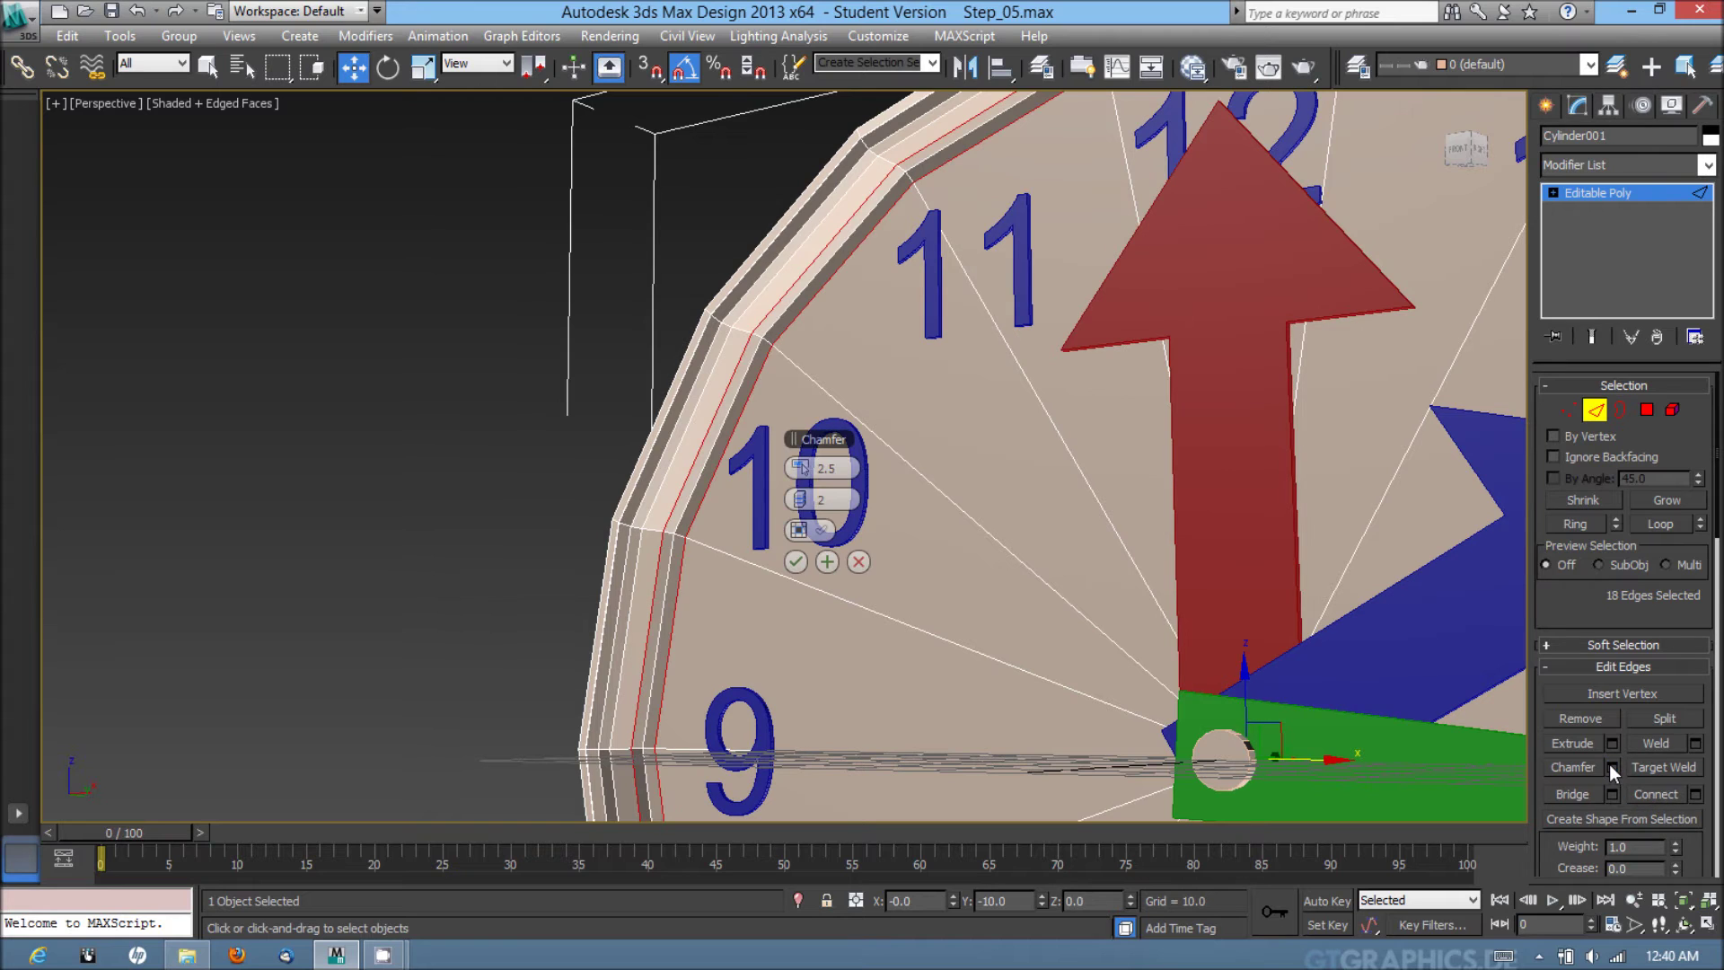
pyautogui.keyDown('alt'); pyautogui.moveTo(765, 495); pyautogui.dragTo(797, 509, button='middle'); pyautogui.keyUp('alt')
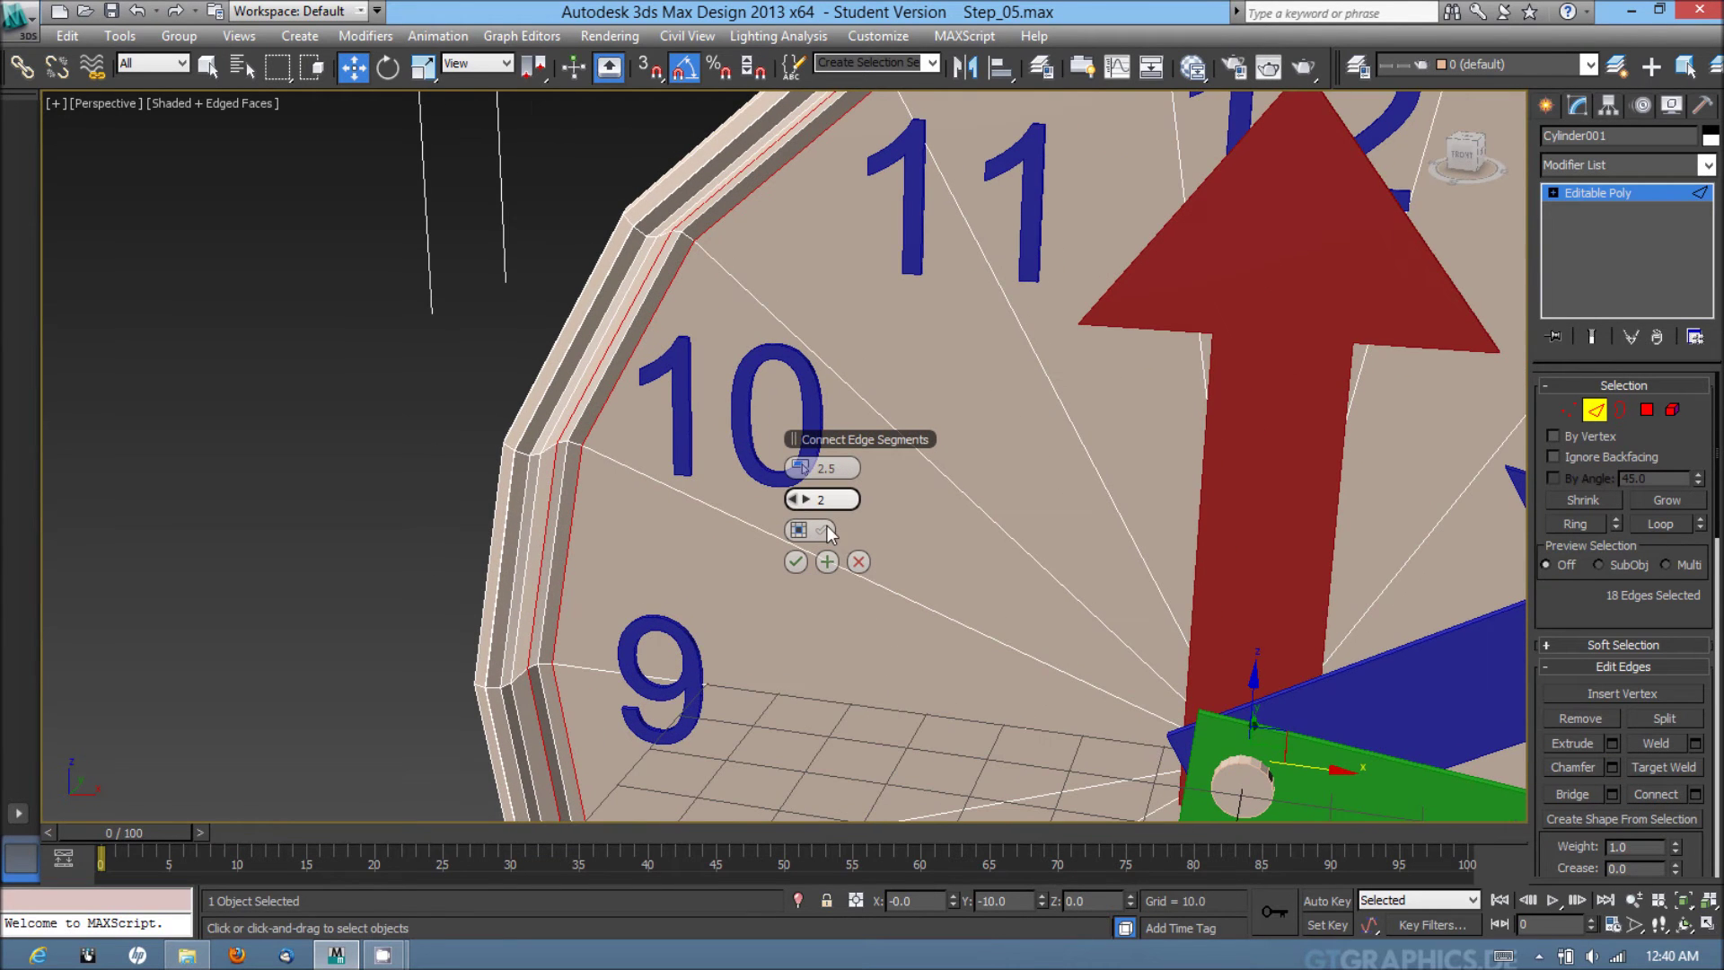
pyautogui.click(796, 561)
pyautogui.keyDown('alt'); pyautogui.moveTo(847, 490); pyautogui.dragTo(858, 382, button='middle'); pyautogui.keyUp('alt')
pyautogui.scroll(-5, 815, 397)
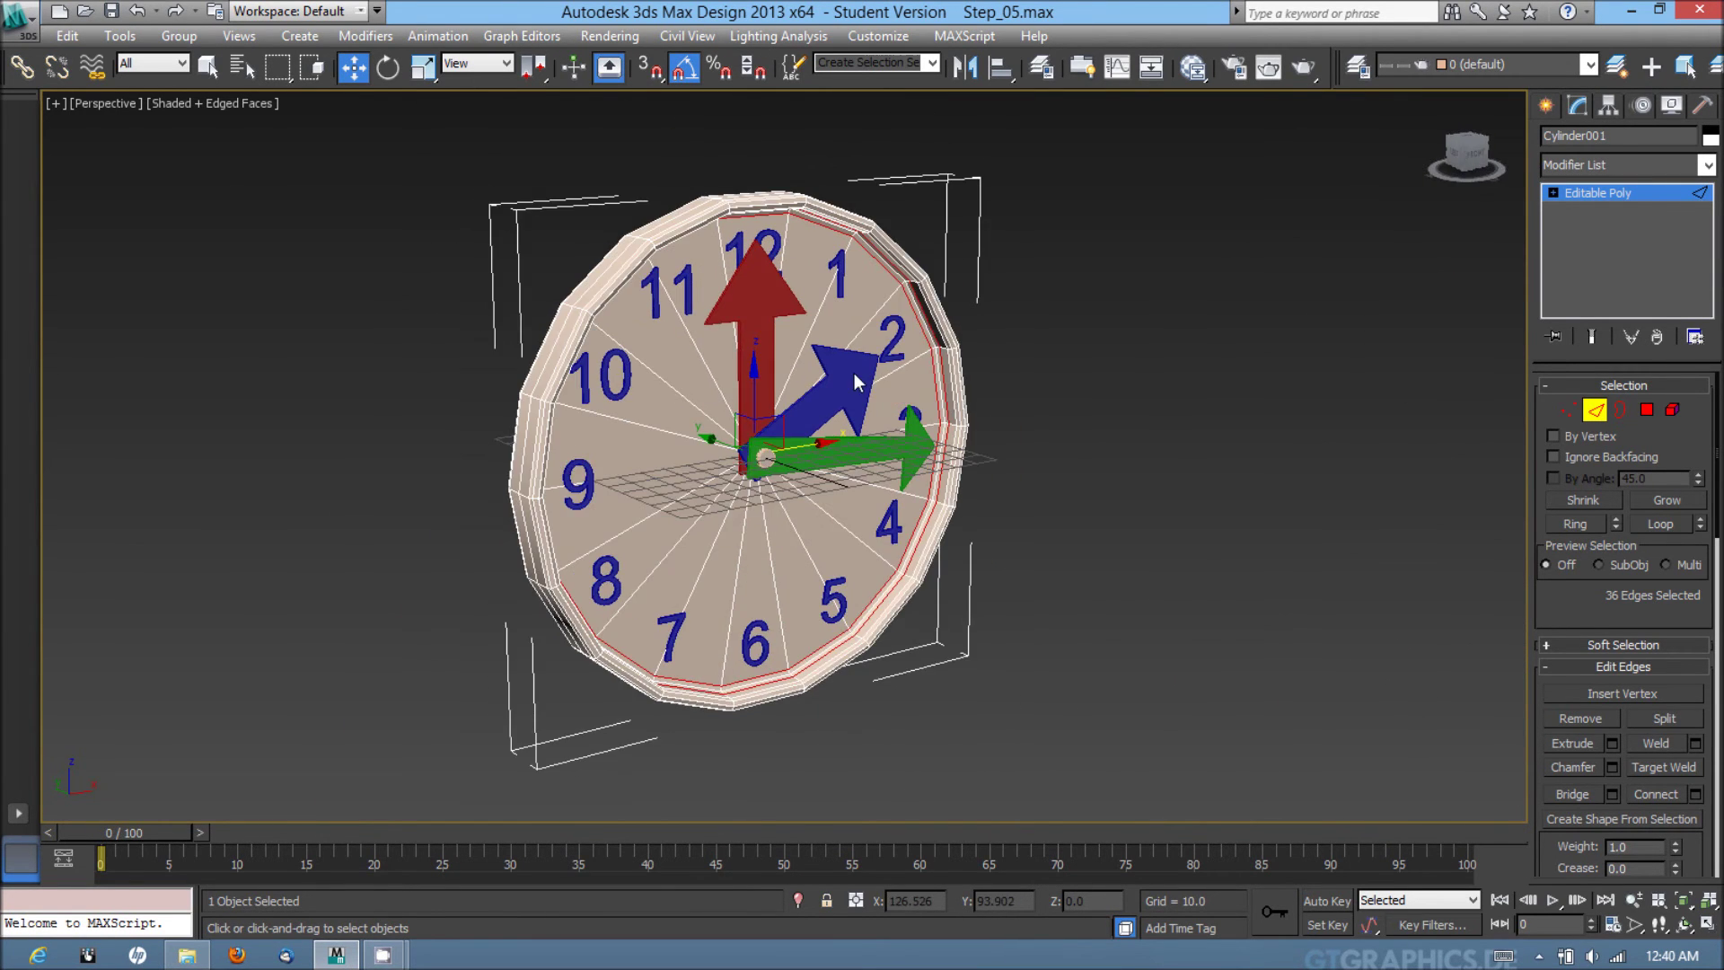
# - Select all polygons of the clock body, apply Auto Smooth with a threshold of 45, and clear the selection
pyautogui.click(1649, 410)
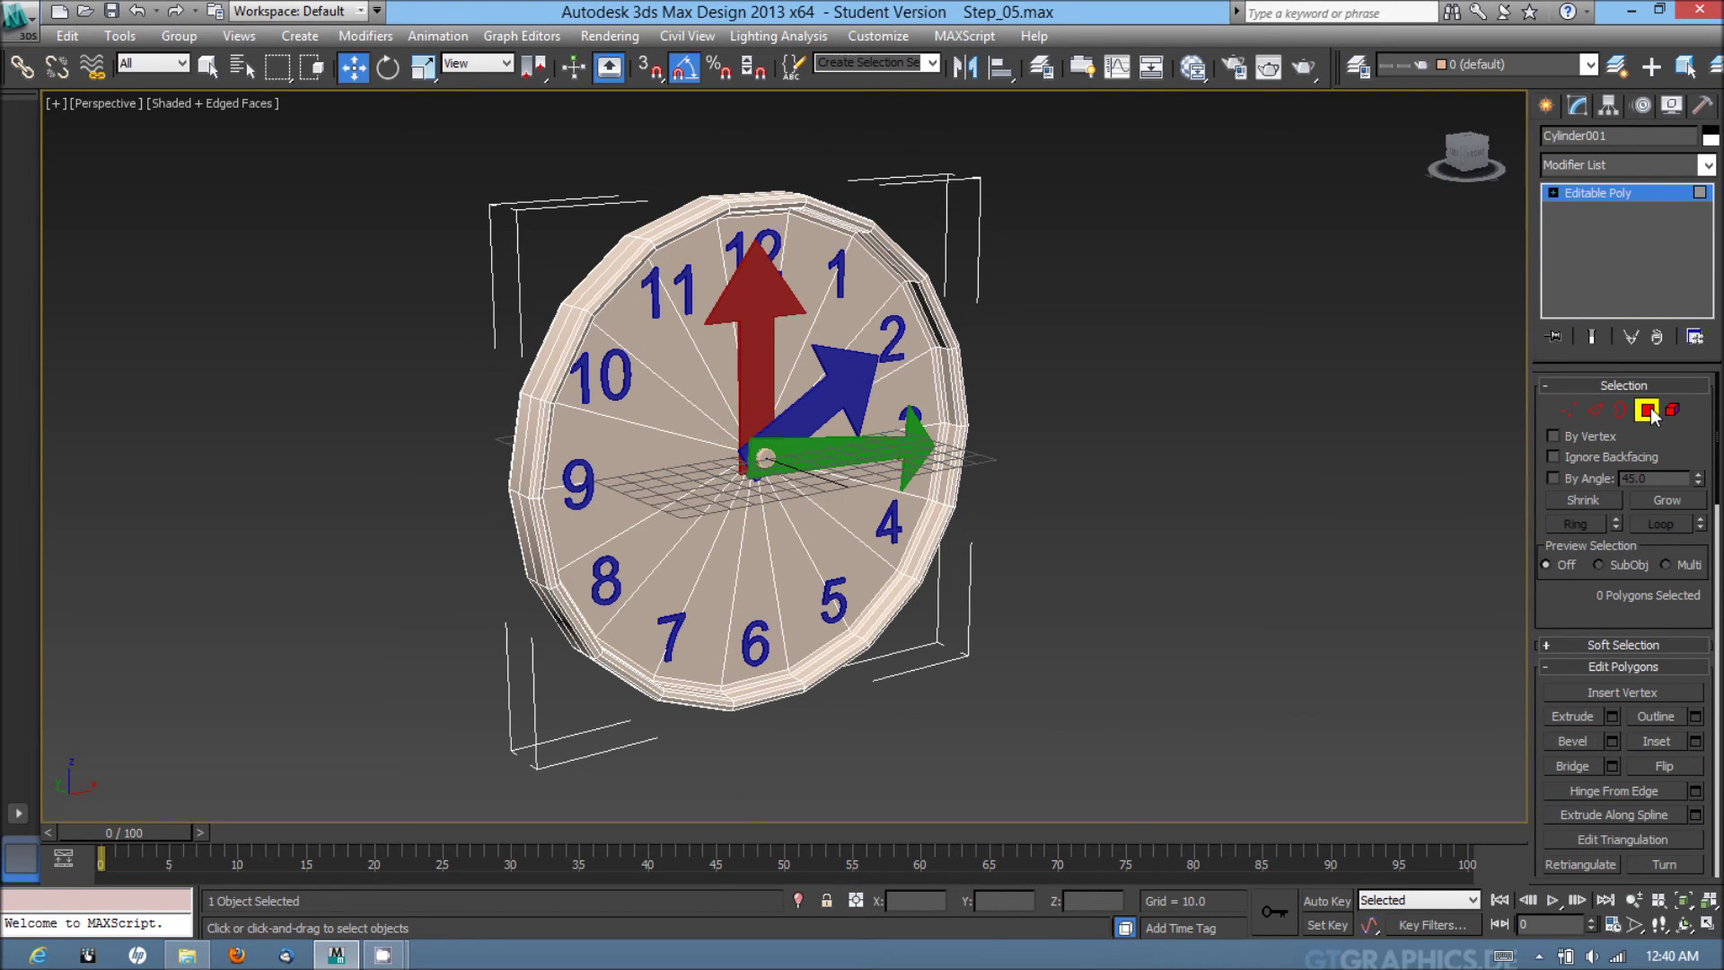
pyautogui.moveTo(651, 300); pyautogui.dragTo(885, 365, button='middle')
pyautogui.hotkey('ctrl', 'a')
pyautogui.moveTo(1087, 465); pyautogui.dragTo(915, 415, button='middle')
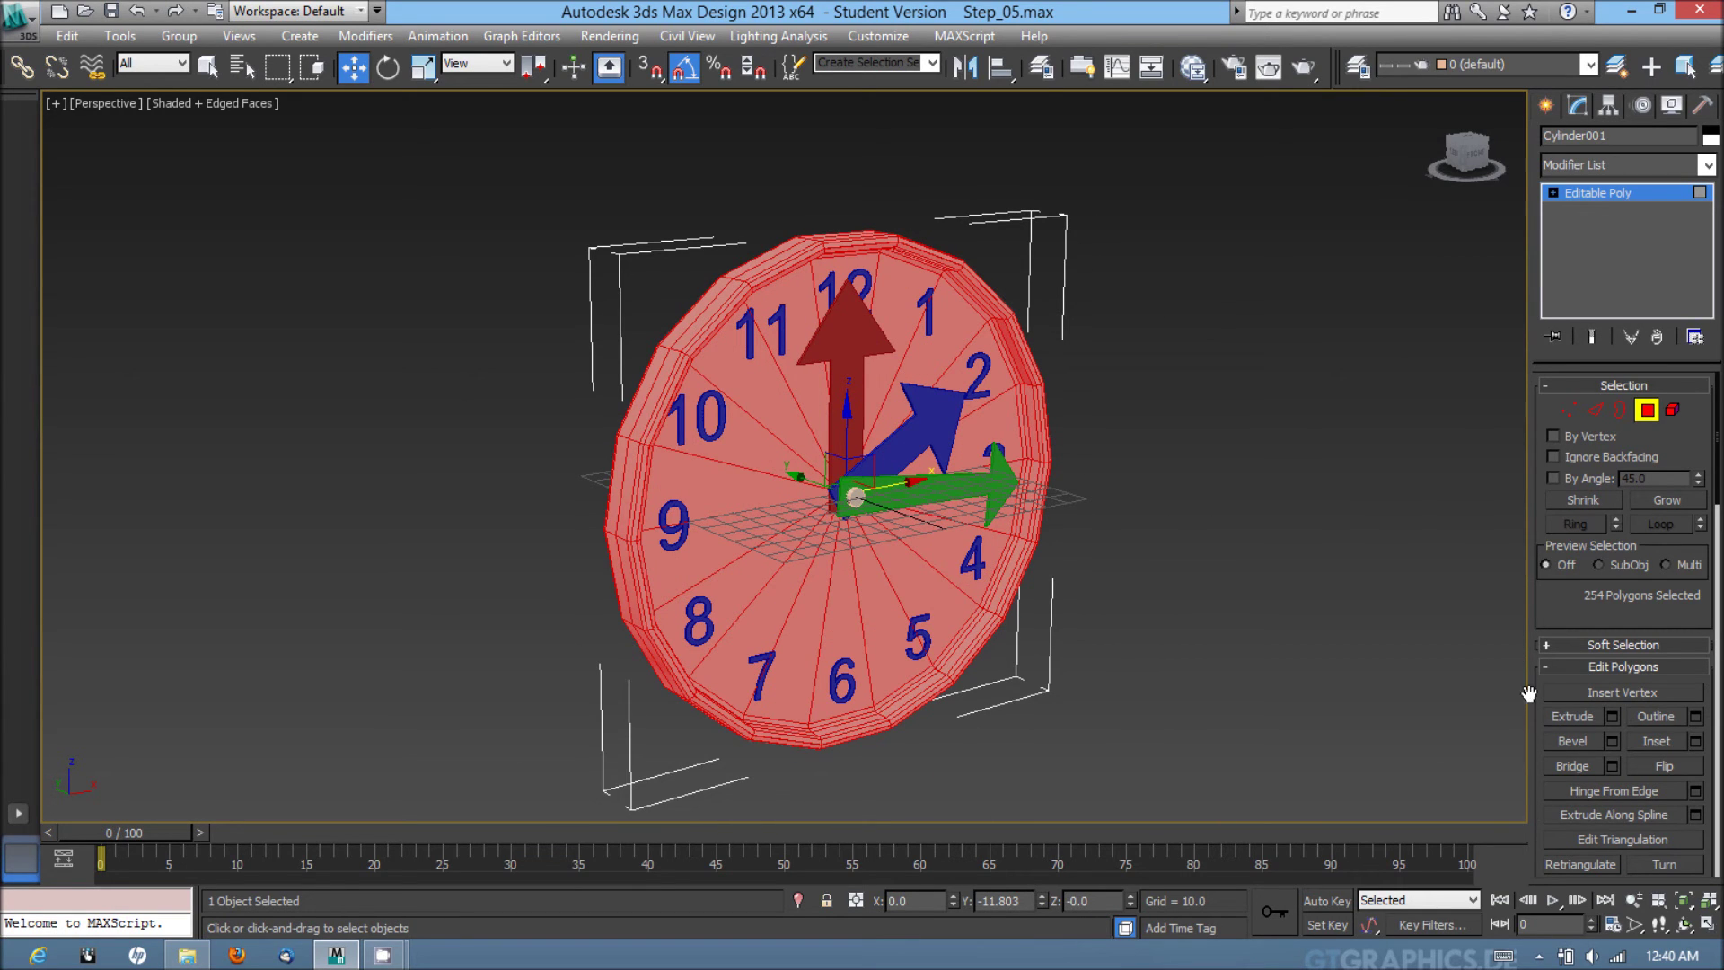
pyautogui.moveTo(1531, 693); pyautogui.dragTo(1526, 439)
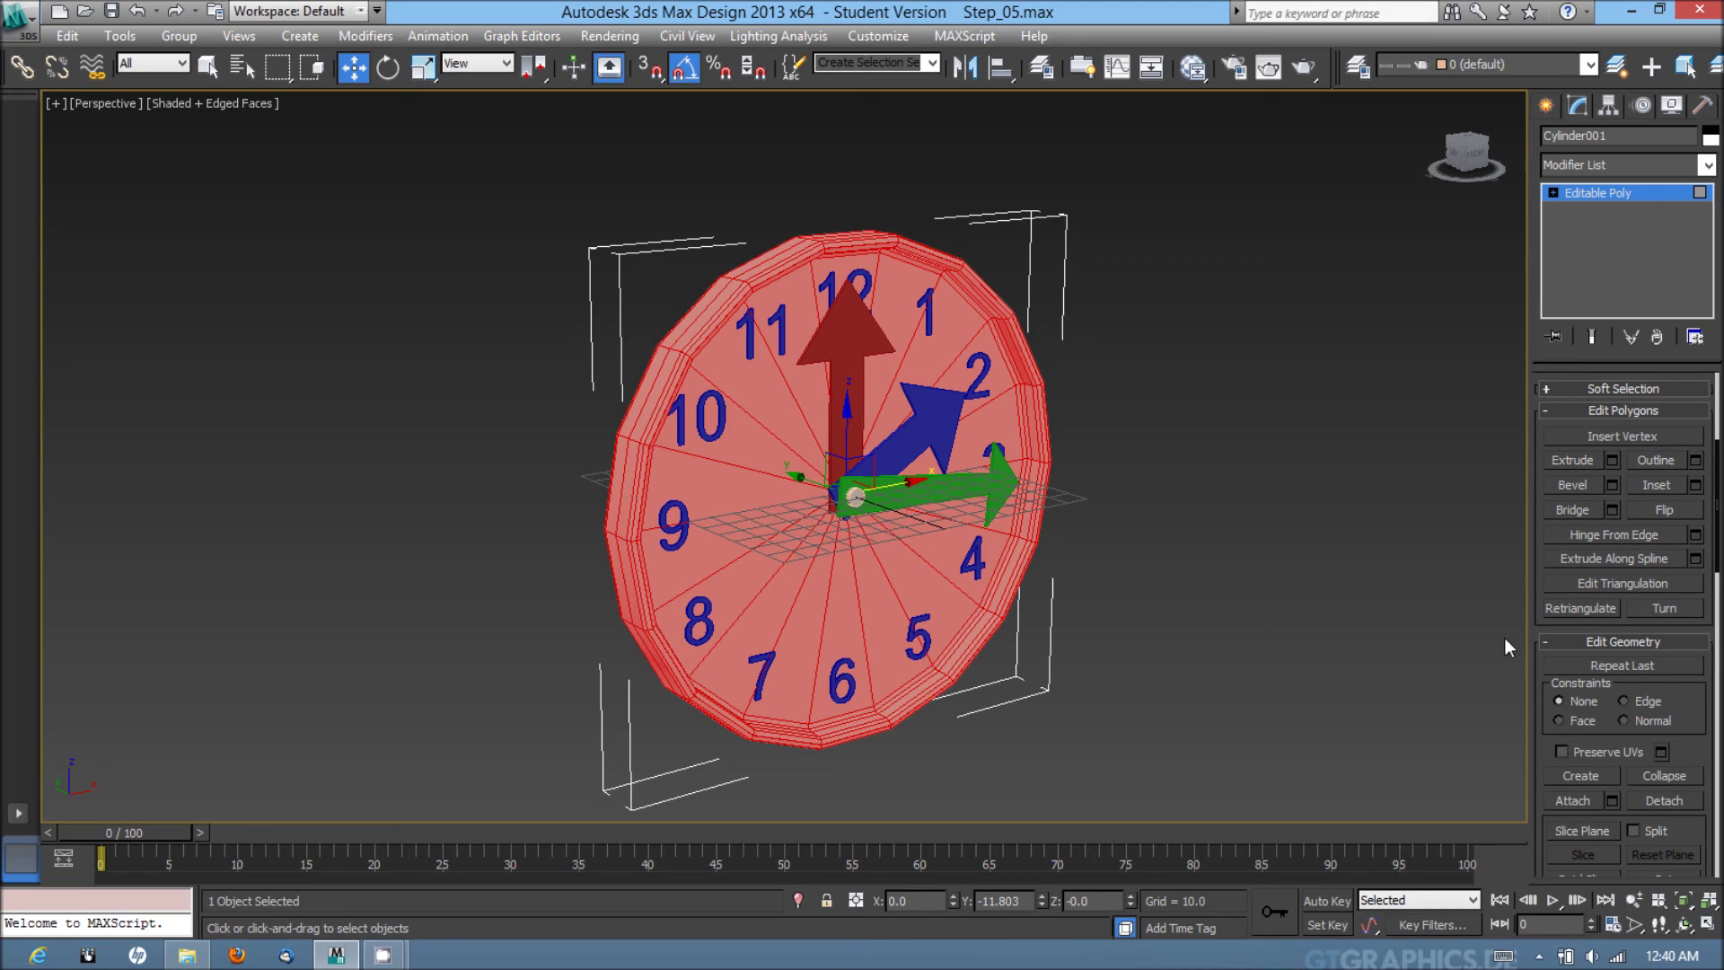
pyautogui.moveTo(1543, 735); pyautogui.dragTo(1544, 590)
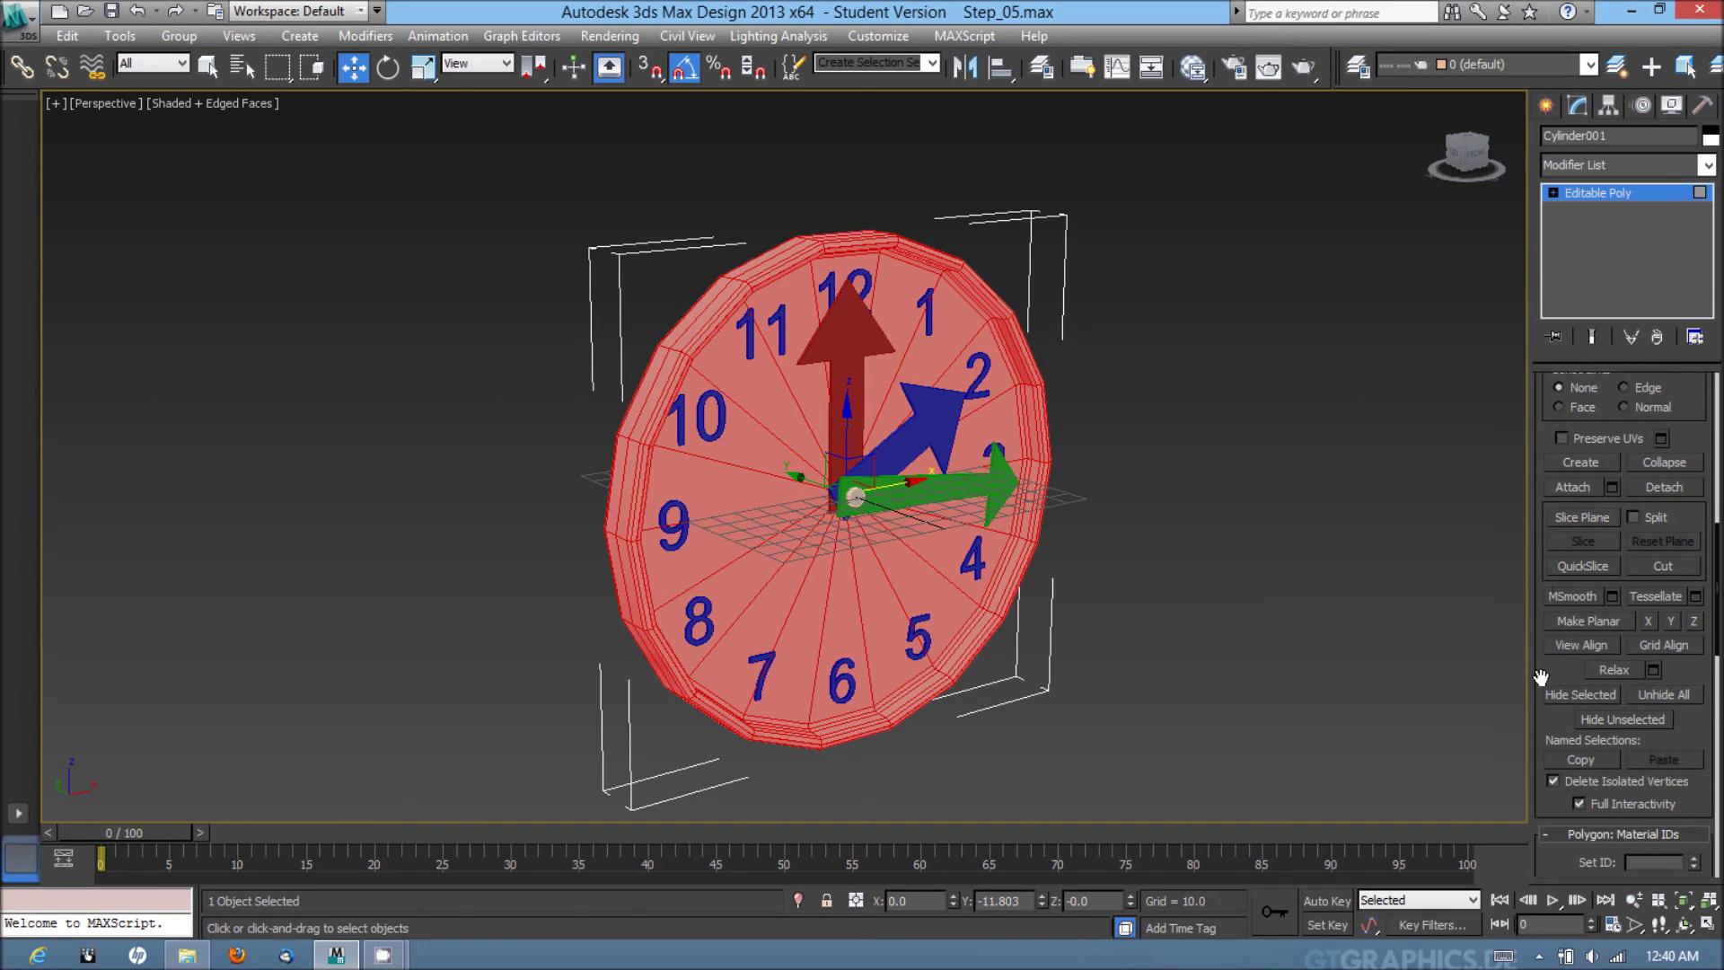
pyautogui.moveTo(1542, 678); pyautogui.dragTo(1517, 438)
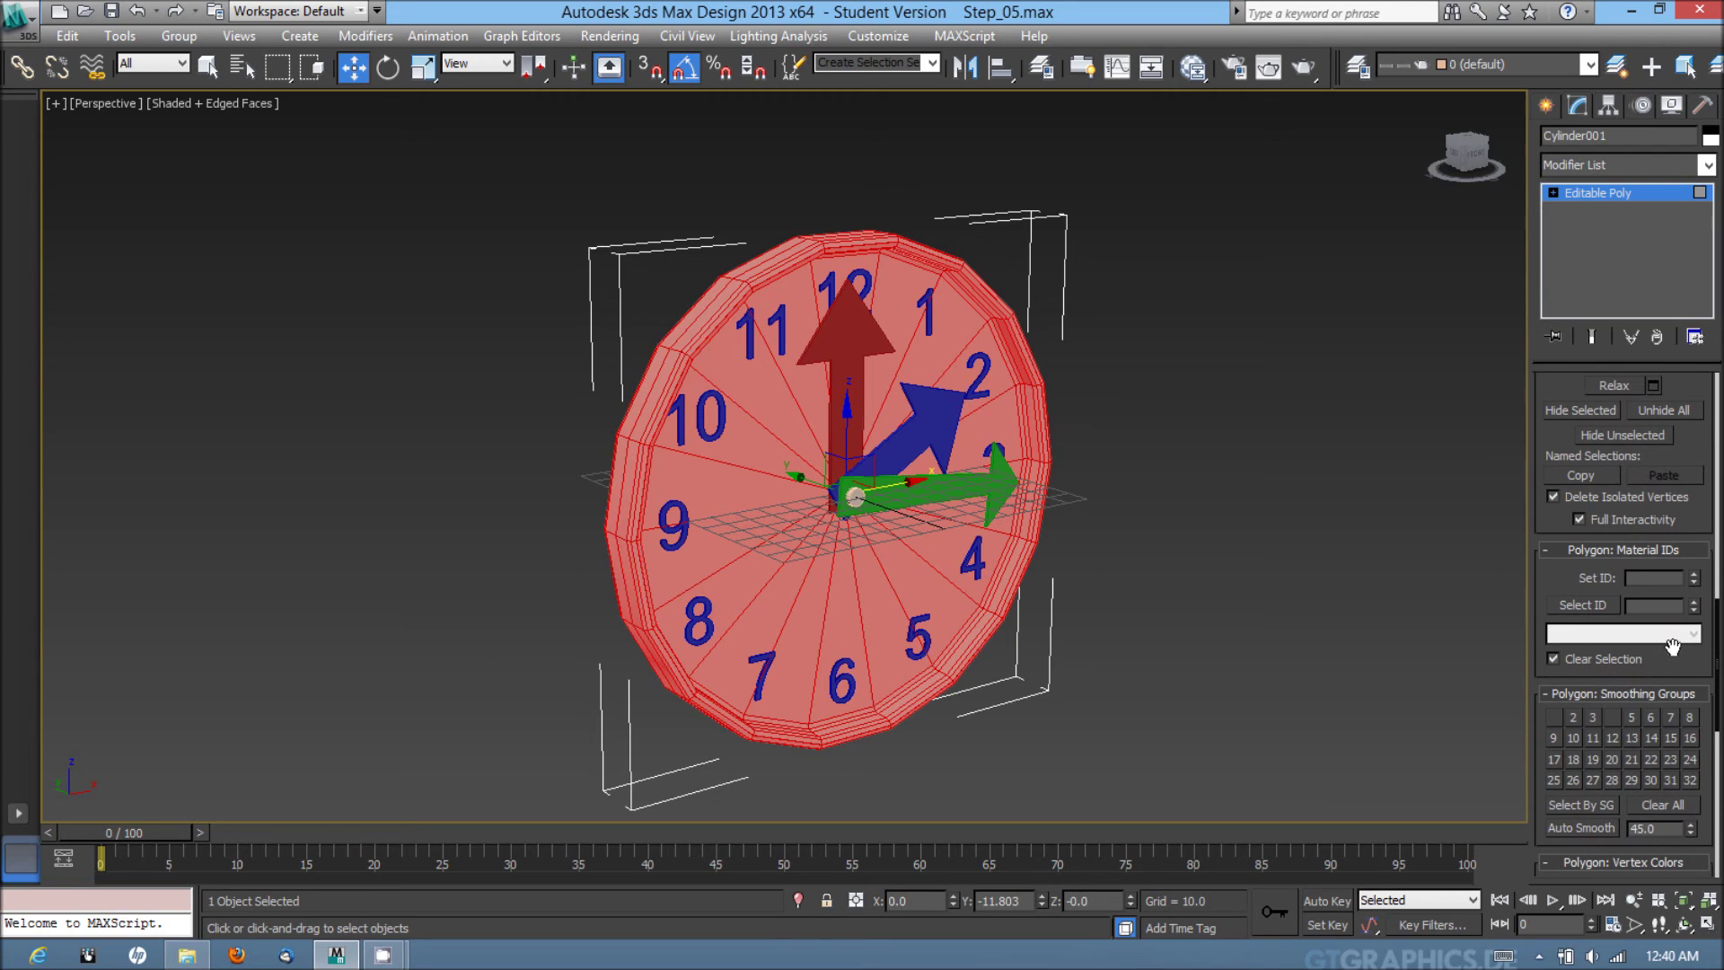
pyautogui.moveTo(1672, 656); pyautogui.dragTo(1673, 523)
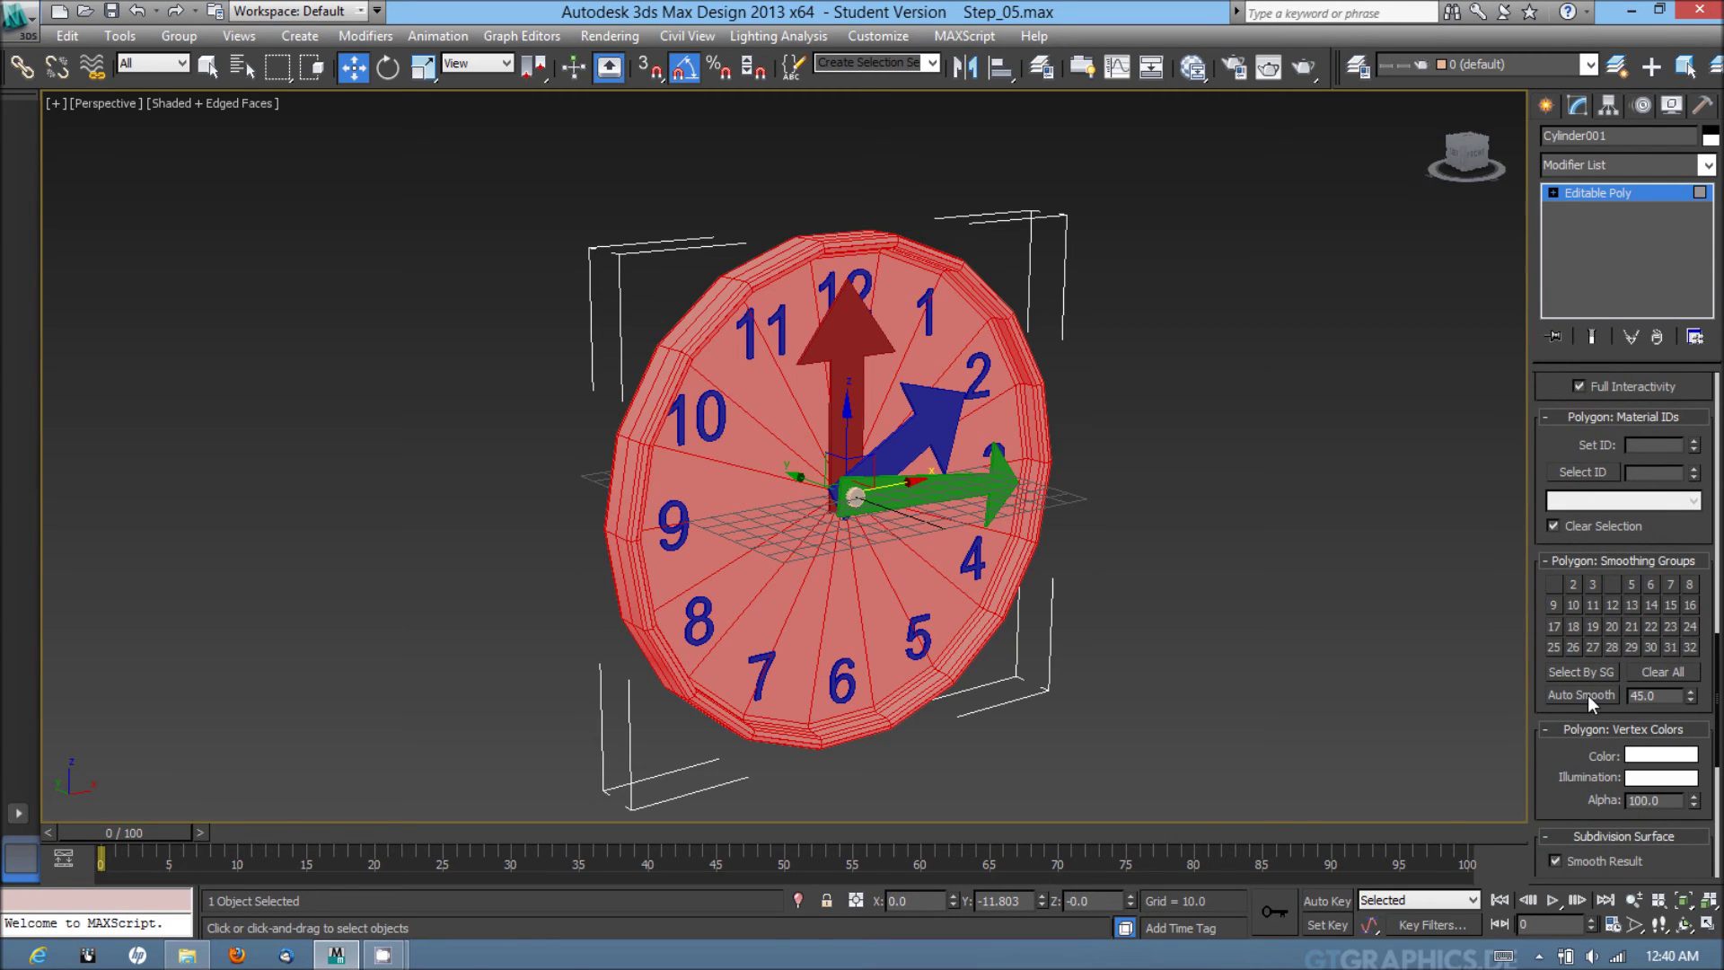
pyautogui.keyDown('alt'); pyautogui.moveTo(727, 499); pyautogui.dragTo(687, 506, button='middle'); pyautogui.keyUp('alt')
pyautogui.click(1239, 488)
pyautogui.moveTo(943, 489)
pyautogui.keyDown('alt'); pyautogui.mouseDown(button='middle')
pyautogui.moveTo(869, 573)
pyautogui.moveTo(963, 501)
pyautogui.moveTo(953, 474)
pyautogui.mouseUp(button='middle'); pyautogui.keyUp('alt')
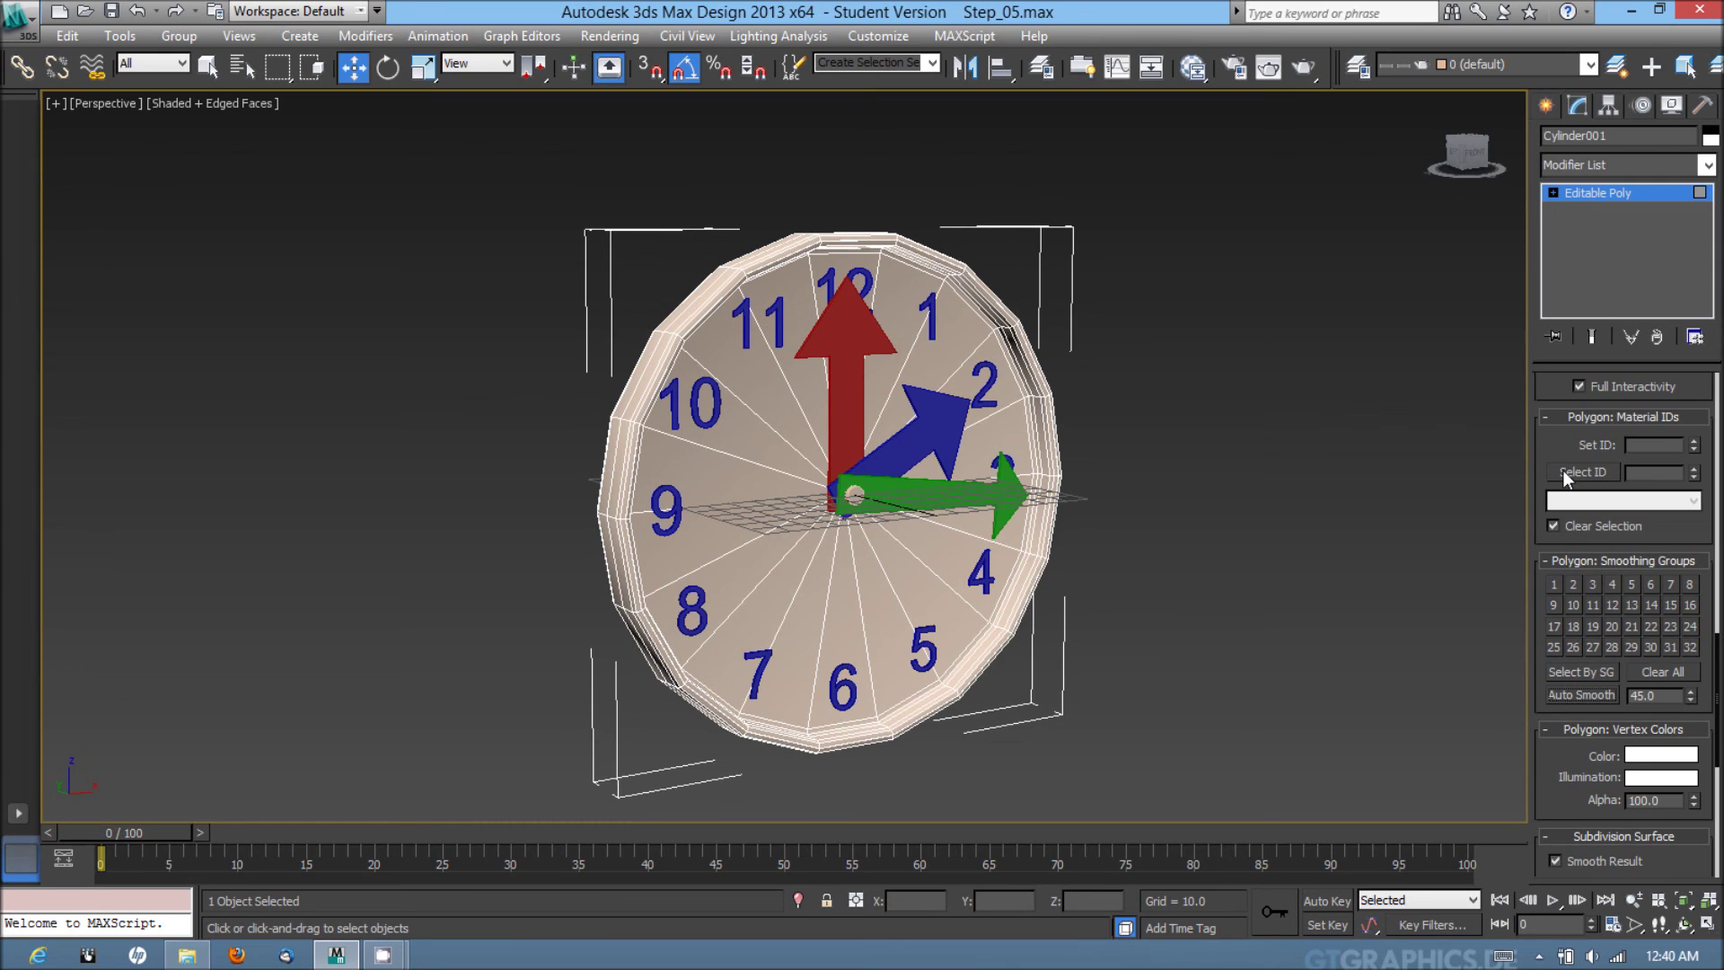
# - Leave polygon sub-object editing and return to the whole clock body
pyautogui.scroll(5, 1549, 458)
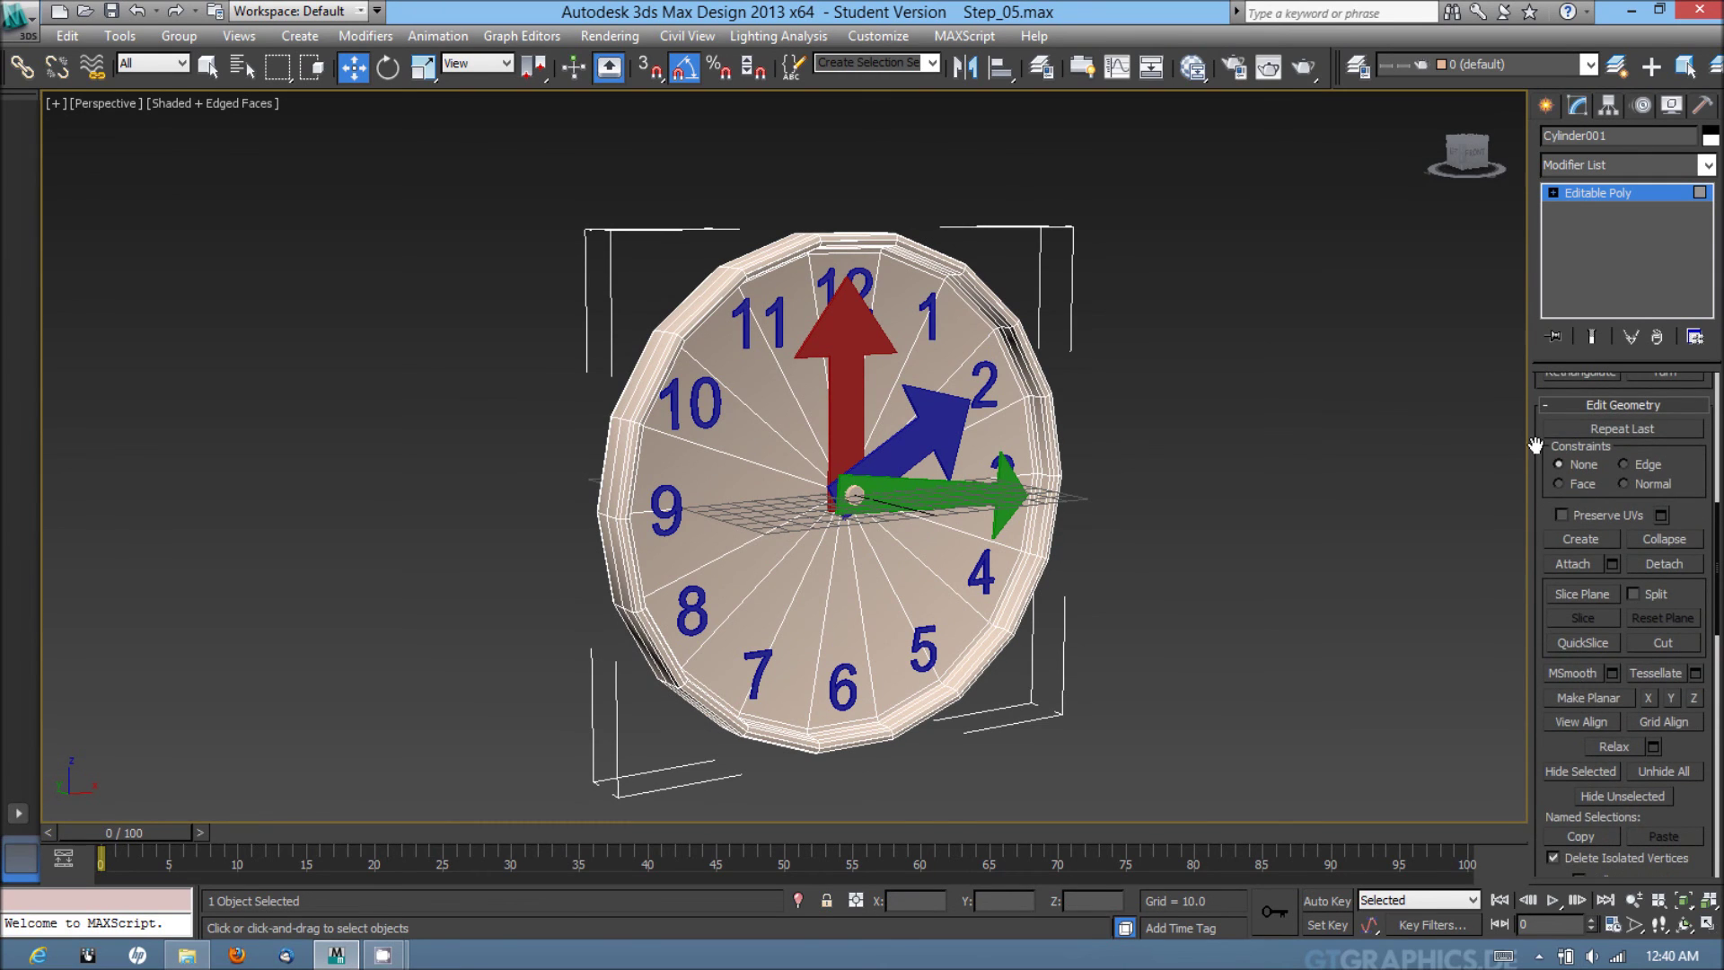
pyautogui.scroll(3, 1535, 445)
pyautogui.click(1647, 409)
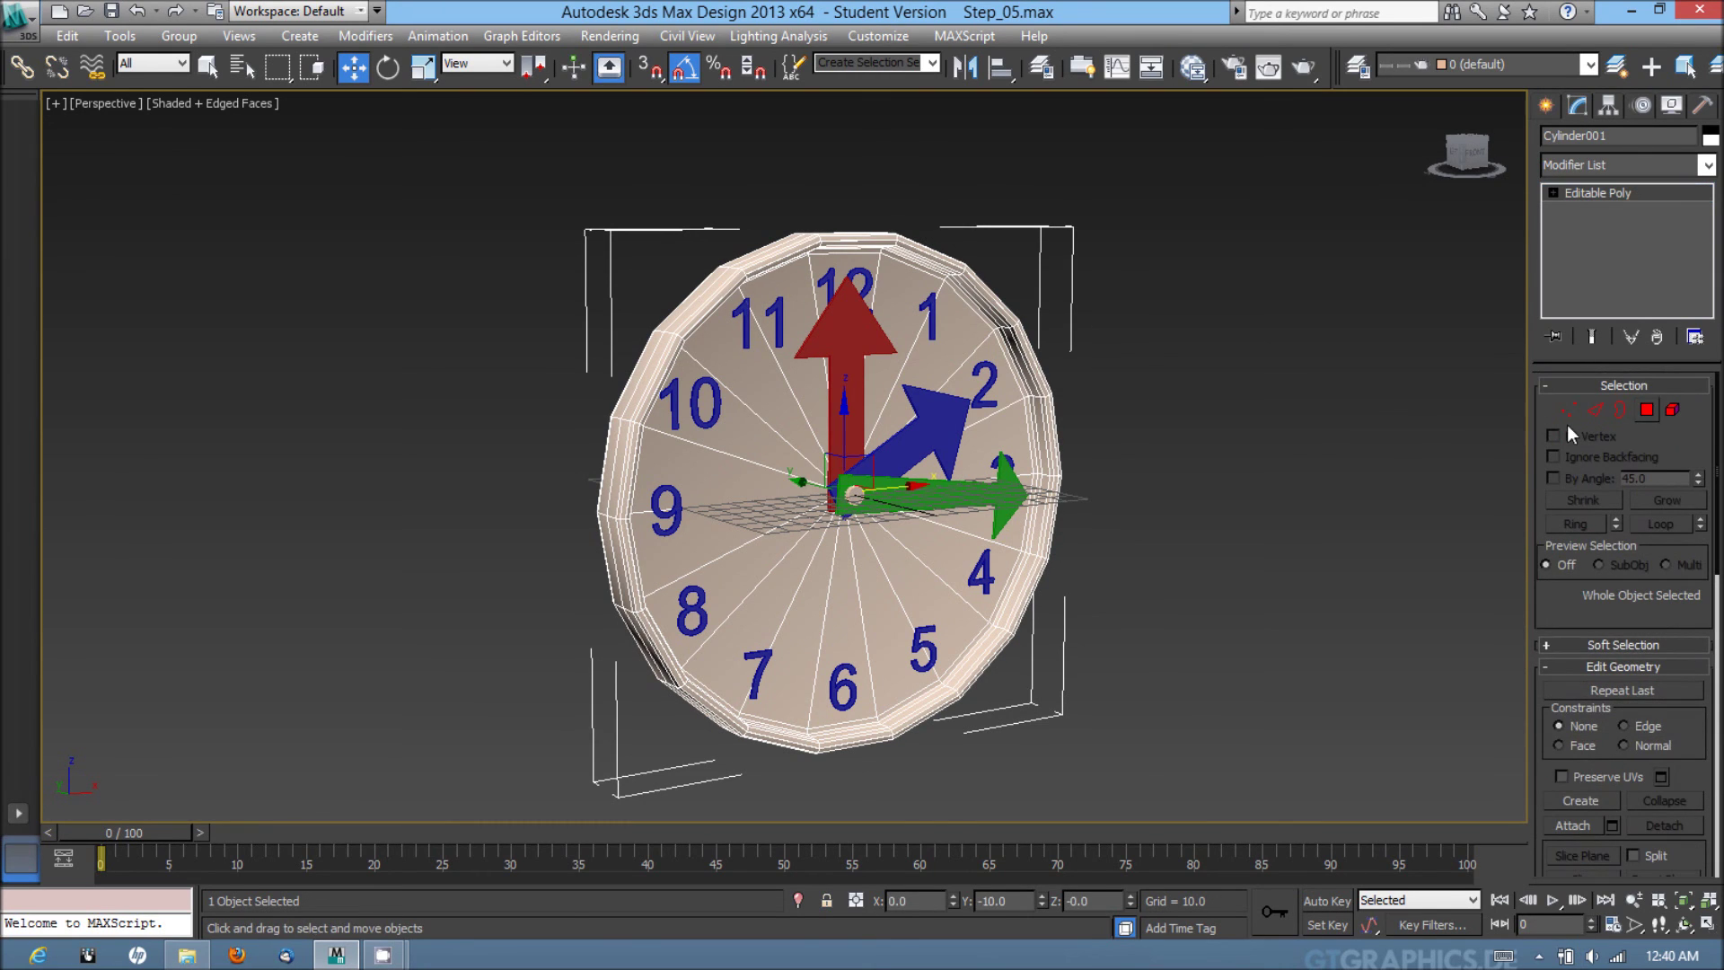